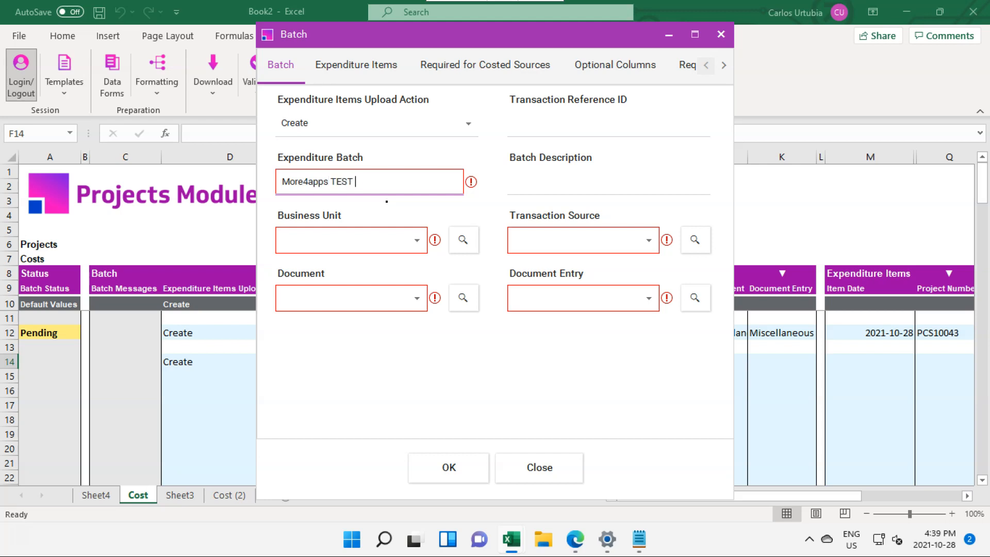
Fill in expenditure batch More4apps TEST Upload Cost with description Creation of Cost and business unit US1 Business Unit.
{"action": "key", "text": "Tab"}
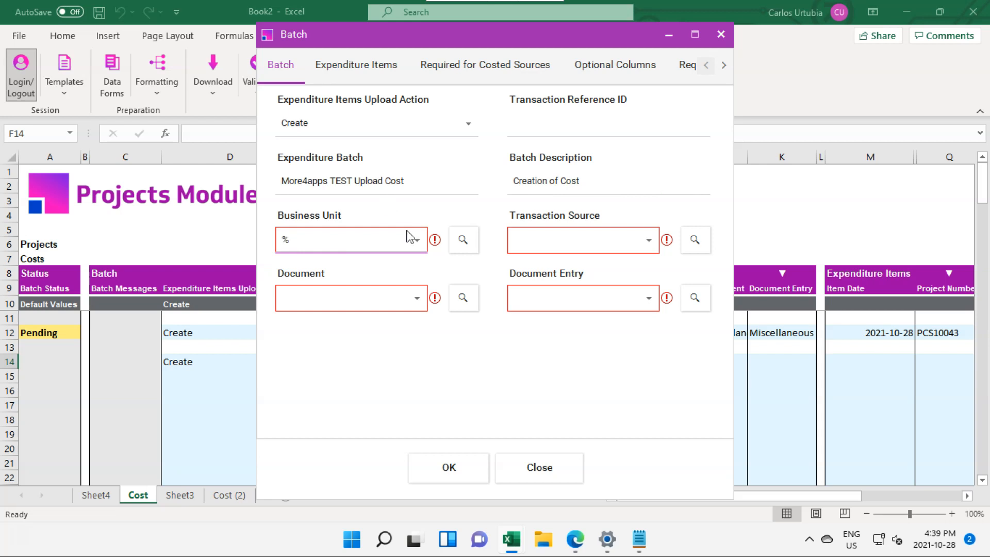
{"action": "left_click", "coordinate": [467, 246]}
{"action": "left_click", "coordinate": [418, 239]}
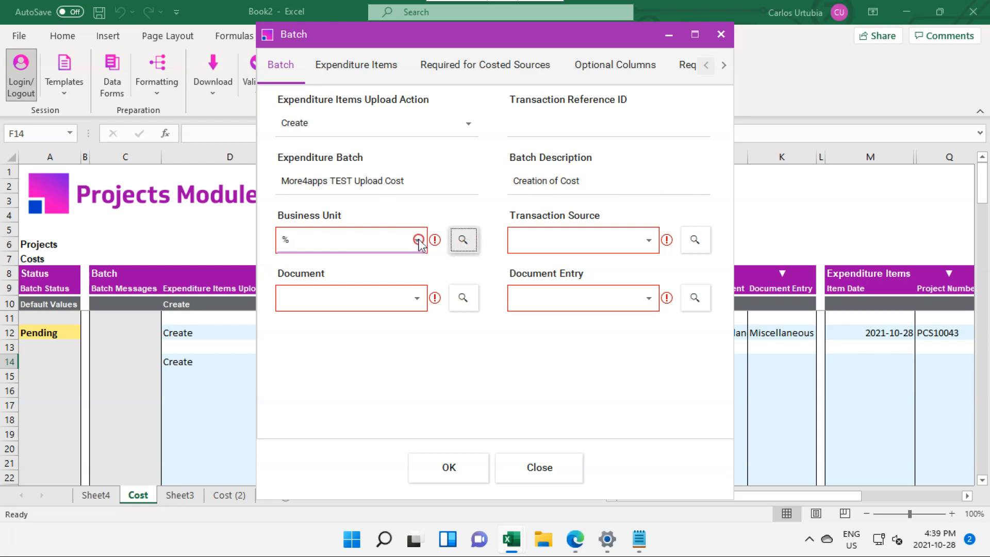
{"action": "left_click", "coordinate": [418, 240]}
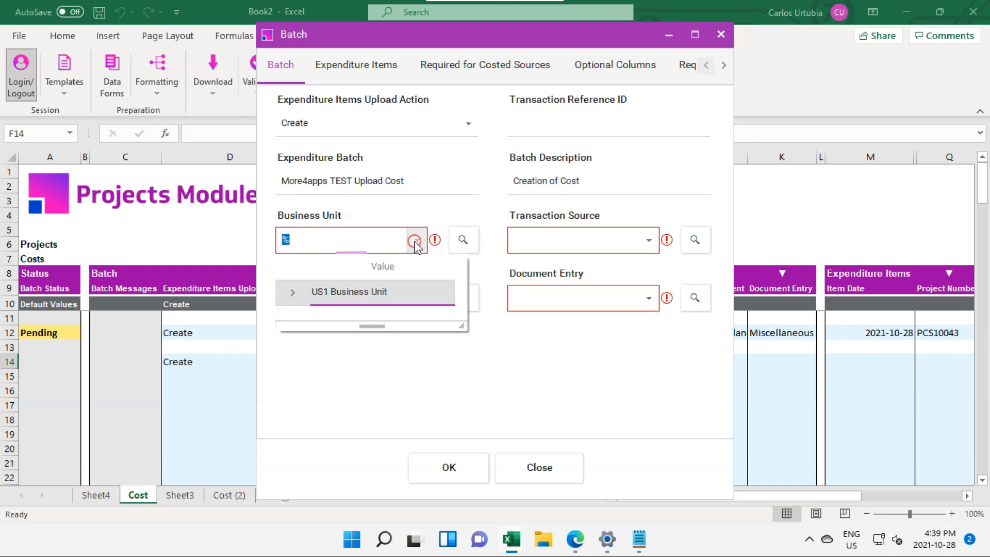
{"action": "left_click", "coordinate": [360, 292]}
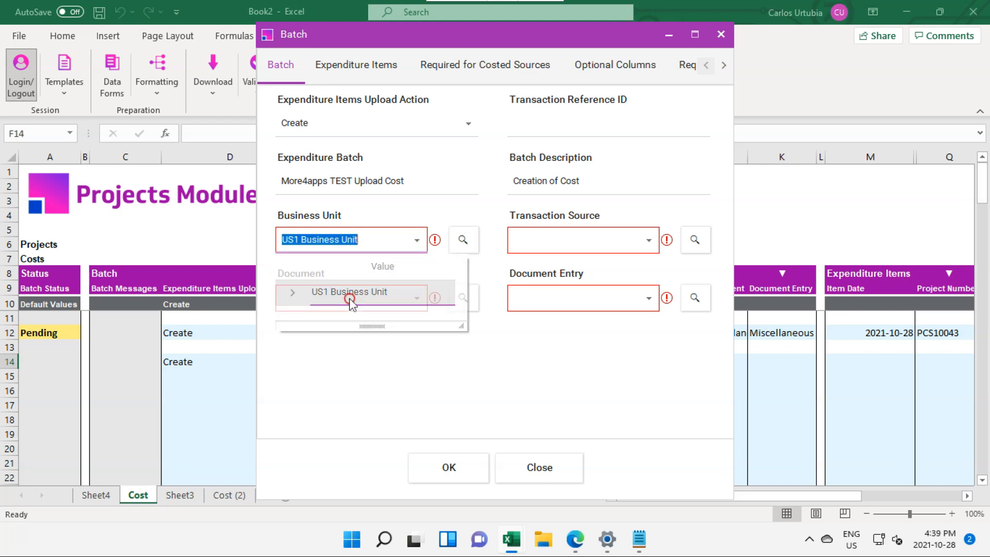
Search the available transaction sources with the % wildcard.
{"action": "left_click", "coordinate": [565, 238]}
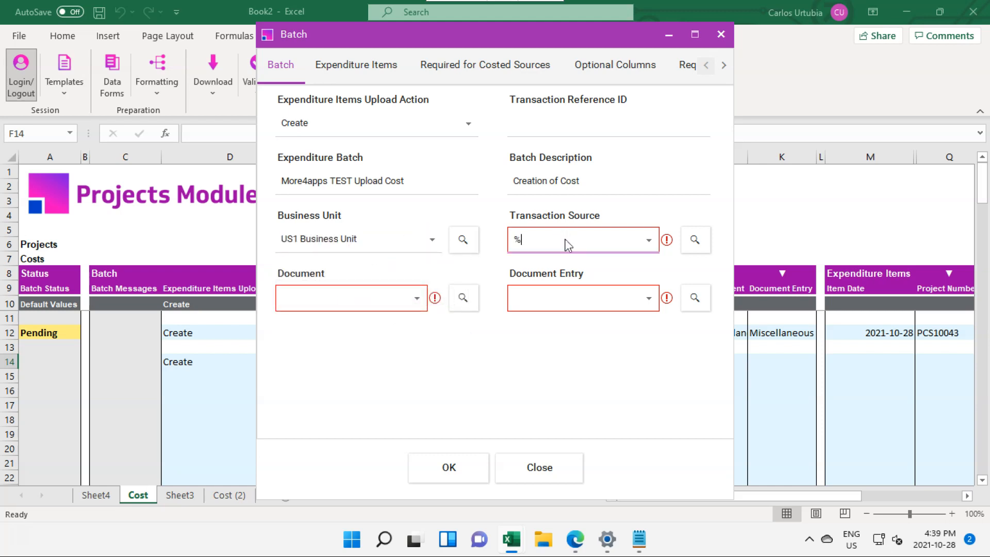
{"action": "left_click", "coordinate": [694, 241]}
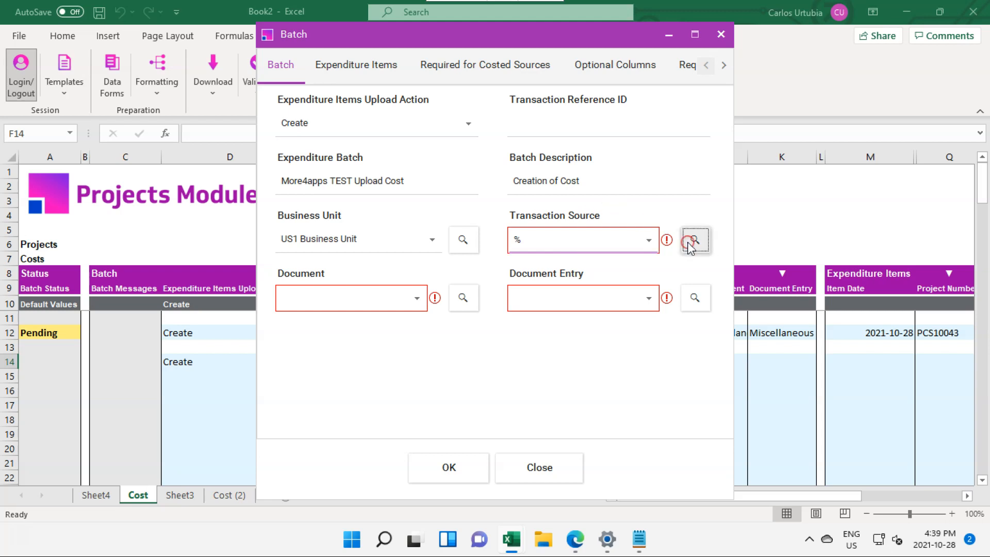
{"action": "left_click", "coordinate": [649, 241]}
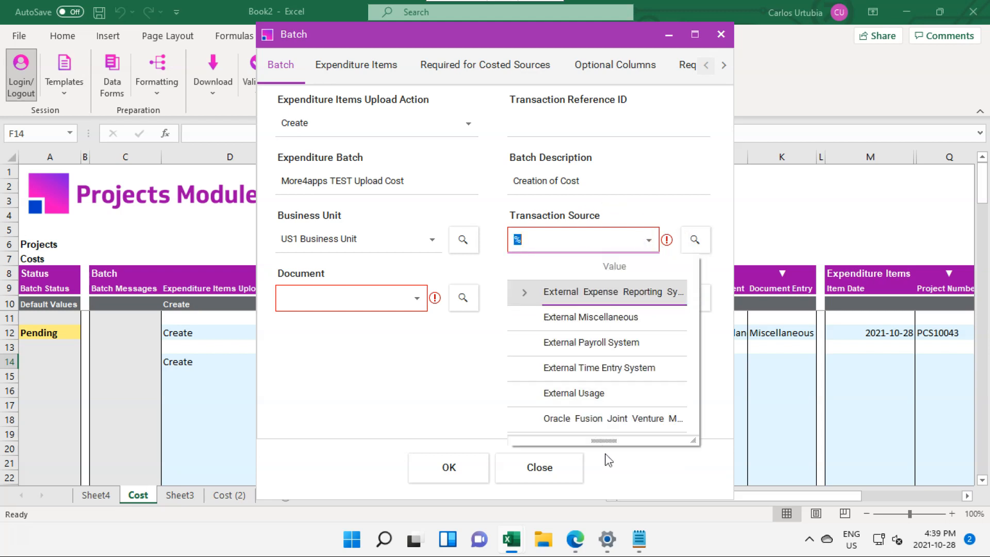
{"action": "left_click", "coordinate": [578, 248]}
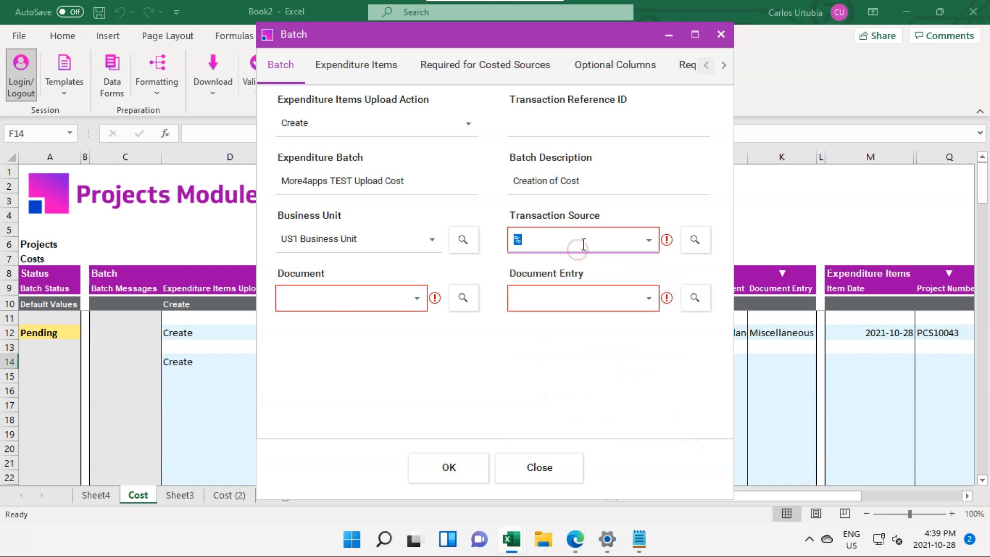
Search transaction sources for %Fusion%, choose Oracle Fusion Joint Venture Management, and accept the batch form to write it to the sheet.
{"action": "left_click", "coordinate": [583, 243]}
{"action": "left_click", "coordinate": [648, 242]}
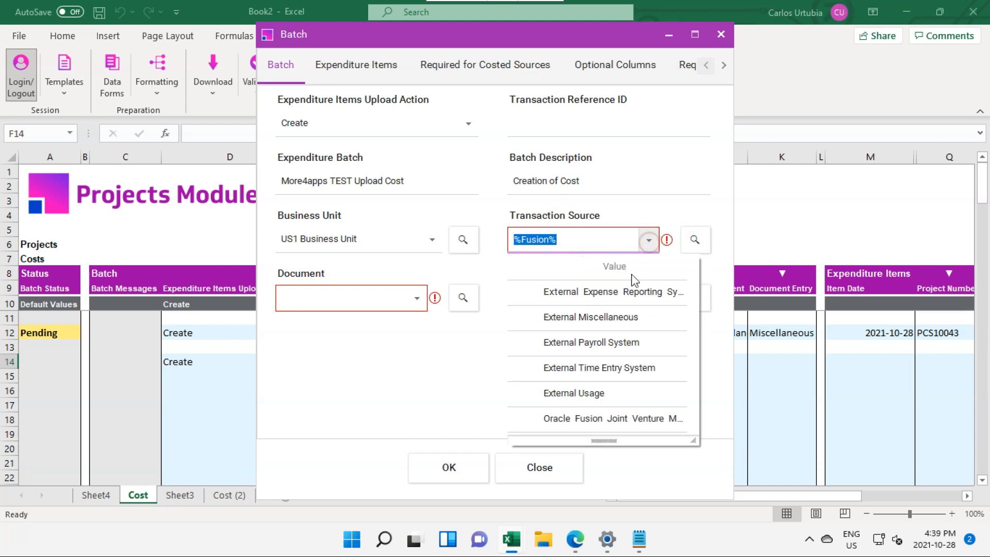
{"action": "left_click", "coordinate": [603, 240]}
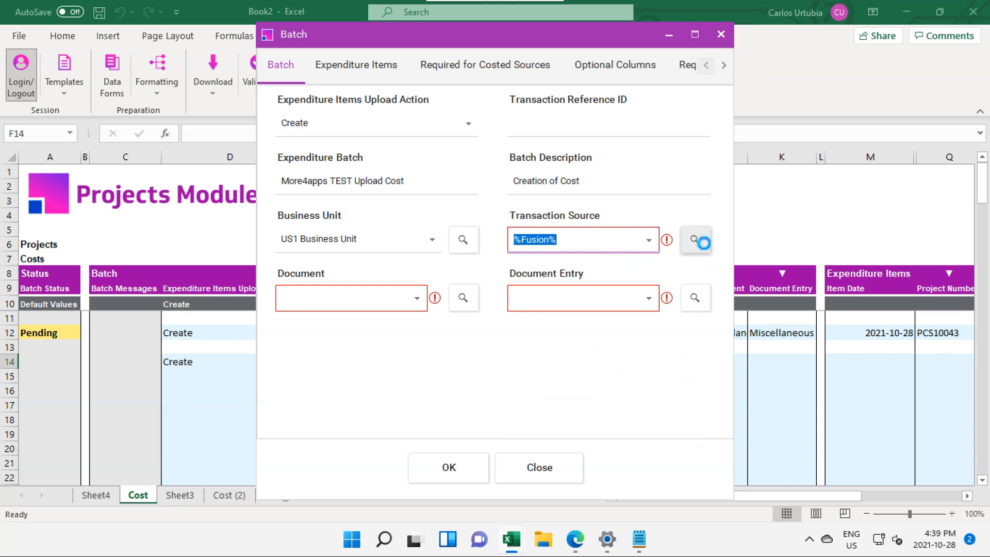
{"action": "left_click", "coordinate": [706, 248]}
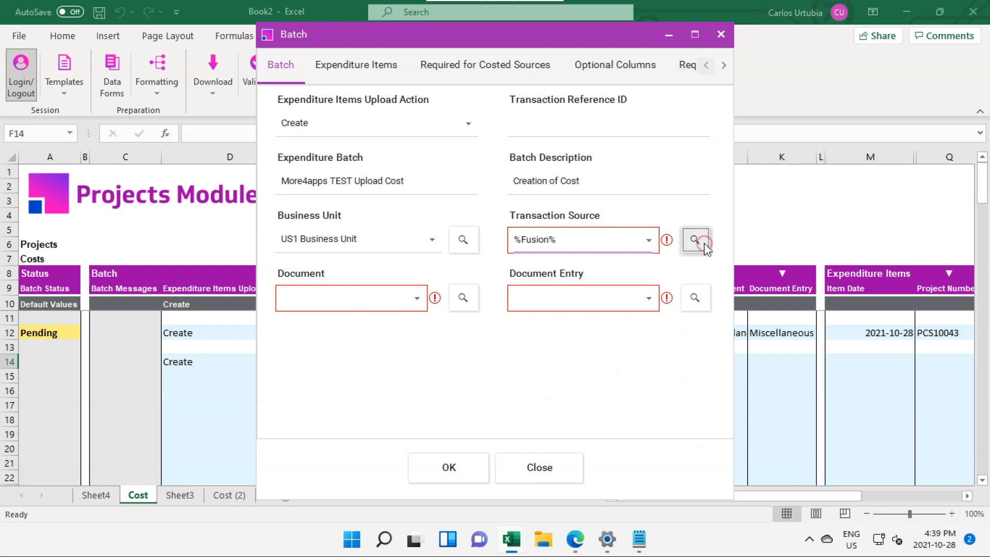
{"action": "left_click", "coordinate": [652, 245]}
{"action": "left_click", "coordinate": [600, 292]}
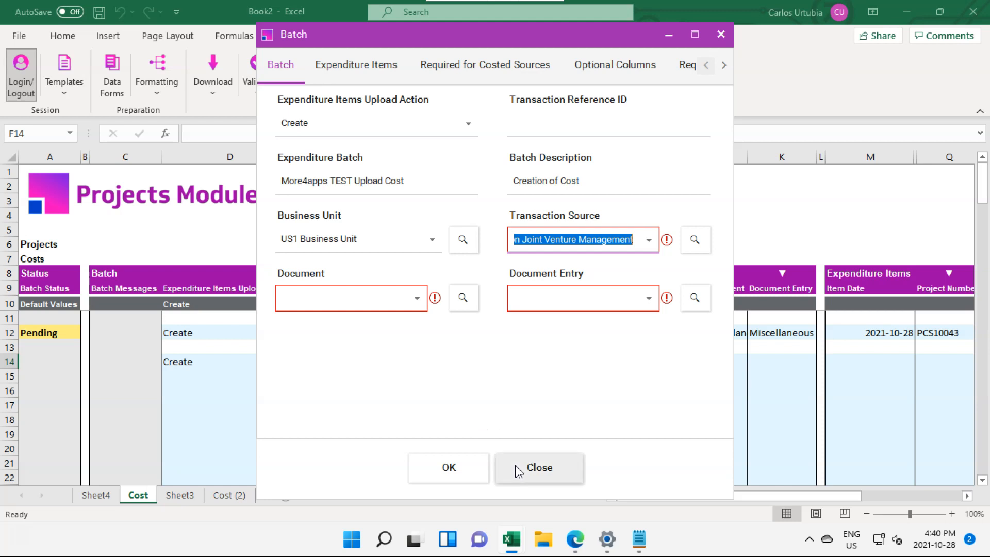
{"action": "left_click", "coordinate": [461, 475]}
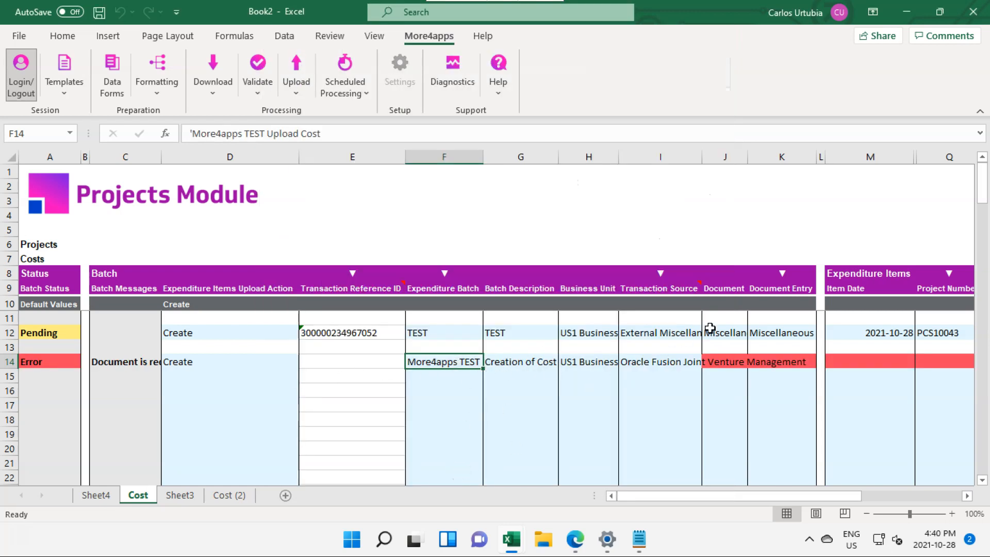
Copy the Document and Document Entry values from J12:K12 into row 14.
{"action": "left_click_drag", "start_coordinate": [713, 335], "coordinate": [774, 333]}
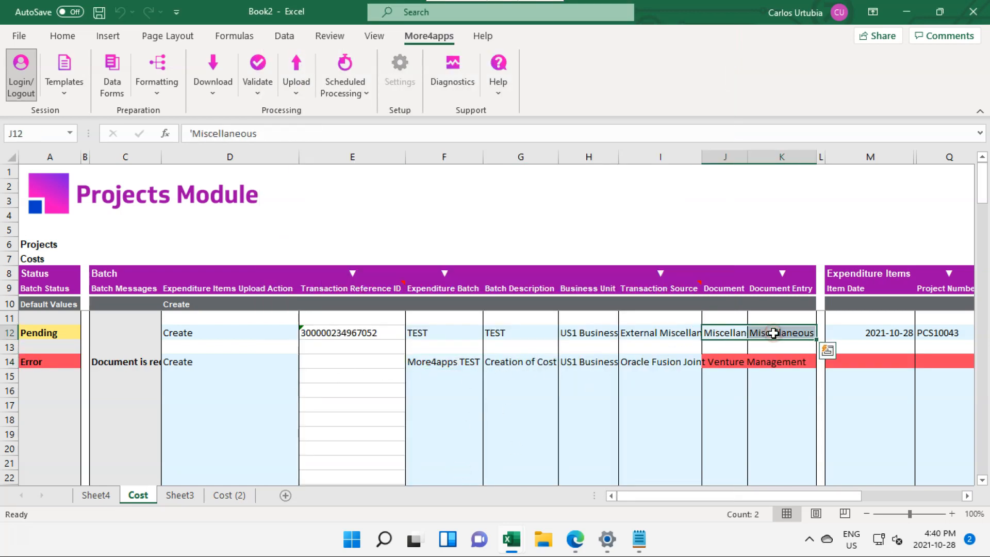
{"action": "key", "text": "ctrl+c"}
{"action": "key", "text": "Down"}
{"action": "key", "text": "Down"}
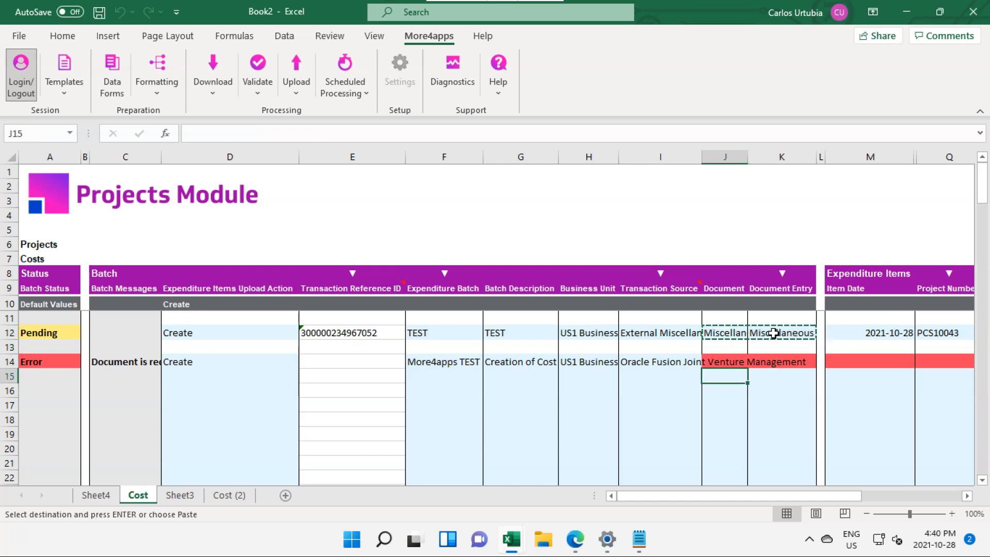
{"action": "key", "text": "Return"}
Enter =today() as the Item Date in cell M14.
{"action": "key", "text": "Right"}
{"action": "key", "text": "Right"}
{"action": "key", "text": "Right"}
{"action": "key", "text": "Right"}
{"action": "key", "text": "Right"}
{"action": "key", "text": "Right"}
{"action": "key", "text": "Right"}
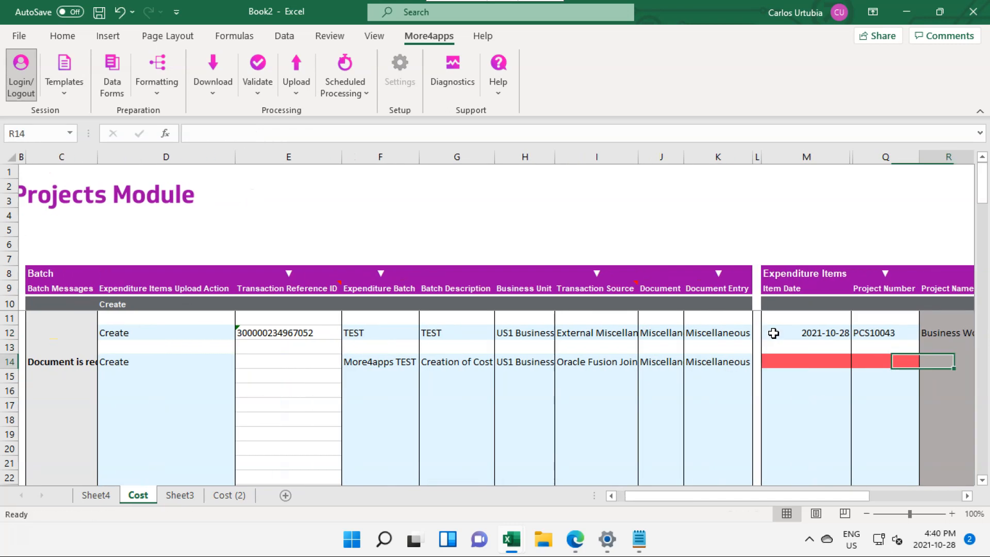
{"action": "key", "text": "Right"}
{"action": "key", "text": "Left"}
{"action": "key", "text": "Left"}
{"action": "key", "text": "Left"}
{"action": "key", "text": "Left"}
{"action": "key", "text": "Left"}
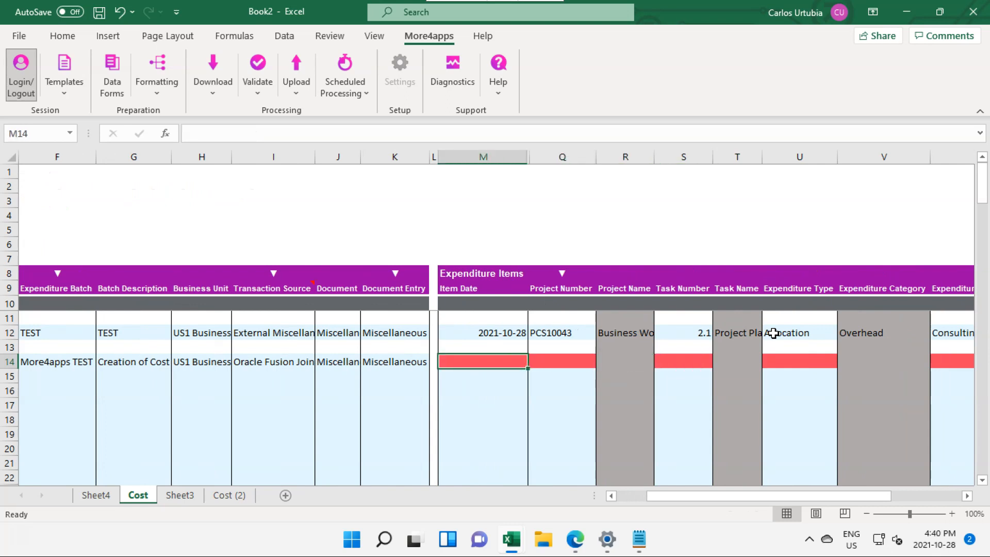
{"action": "type", "text": "="}
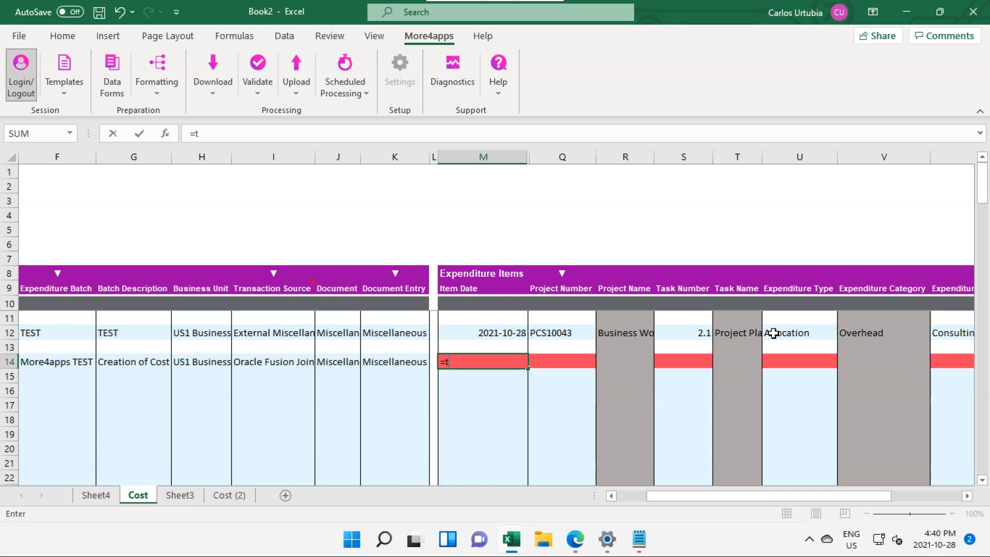
{"action": "type", "text": "tpd"}
{"action": "key", "text": "BackSpace"}
{"action": "key", "text": "BackSpace"}
{"action": "type", "text": "od"}
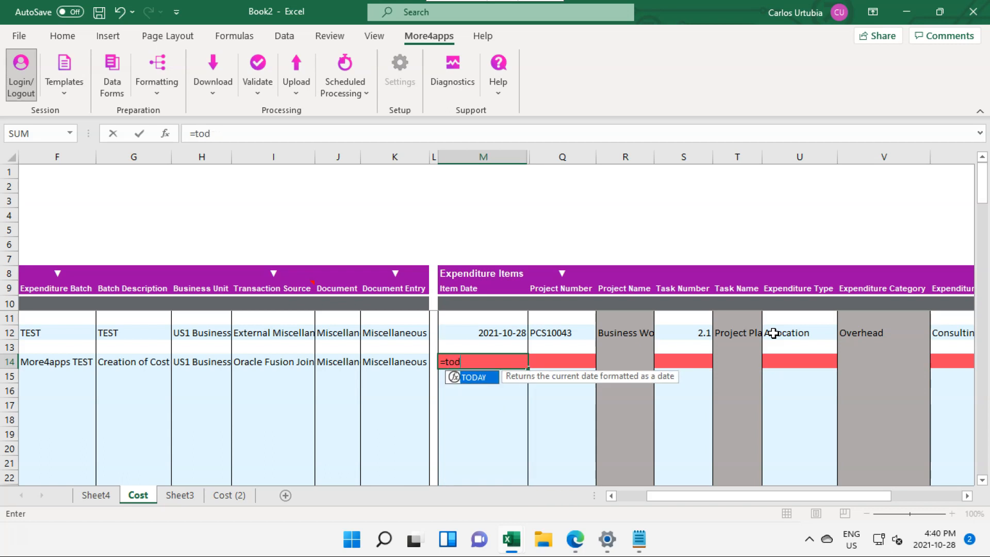
{"action": "type", "text": "ay()"}
{"action": "key", "text": "Return"}
Copy the row 12 values from Project Number through Transaction Currency Code (Q12:AD12) into row 14.
{"action": "key", "text": "Up"}
{"action": "key", "text": "Right"}
{"action": "key", "text": "Up"}
{"action": "key", "text": "Up"}
{"action": "key", "text": "shift+Right"}
{"action": "key", "text": "shift+Right"}
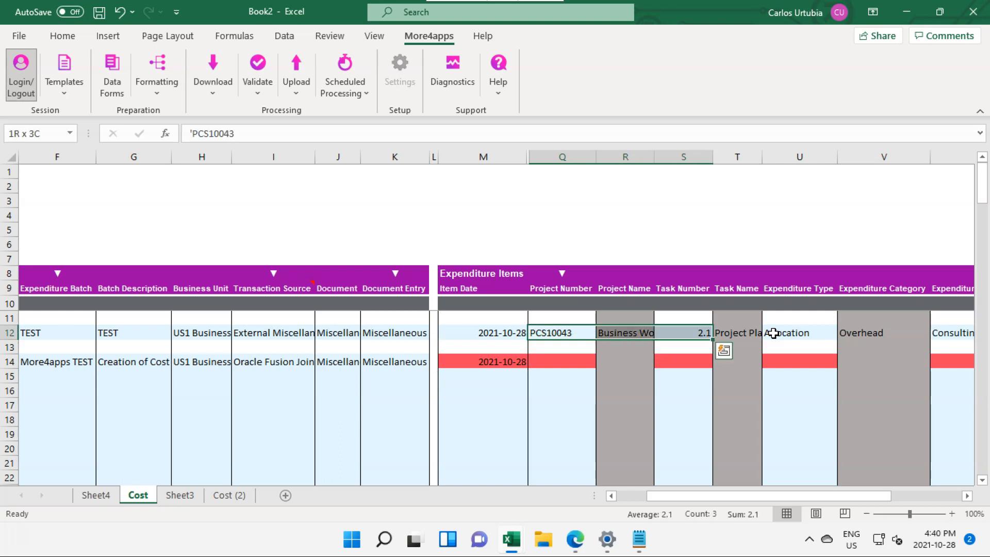
{"action": "key", "text": "shift+Right"}
{"action": "key", "text": "shift+Right"}
{"action": "key", "text": "shift+Right"}
{"action": "key", "text": "shift+Right"}
{"action": "key", "text": "shift+Right"}
{"action": "key", "text": "shift+Right"}
{"action": "key", "text": "shift+Right"}
{"action": "key", "text": "shift+Right"}
{"action": "key", "text": "shift+Right"}
{"action": "key", "text": "shift+Right"}
{"action": "key", "text": "shift+Right"}
{"action": "key", "text": "shift+Right"}
{"action": "key", "text": "shift+Right"}
{"action": "key", "text": "shift+Right"}
{"action": "key", "text": "shift+Right"}
{"action": "key", "text": "shift+Right"}
{"action": "key", "text": "shift+Right"}
{"action": "key", "text": "shift+Right"}
{"action": "key", "text": "shift+Right"}
{"action": "key", "text": "shift+Right"}
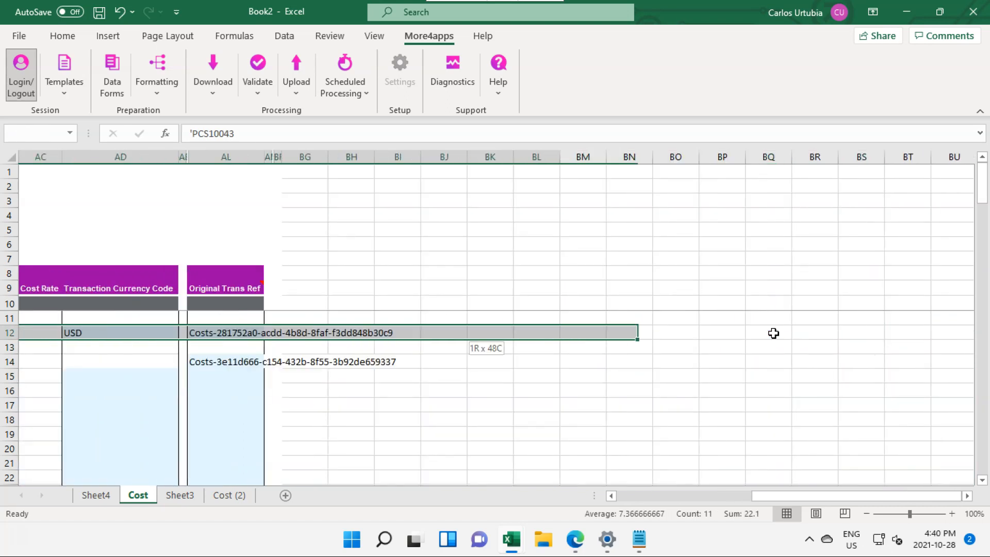
{"action": "key", "text": "shift+Left"}
{"action": "key", "text": "shift+Left"}
{"action": "key", "text": "shift+Left"}
{"action": "key", "text": "shift+Left"}
{"action": "key", "text": "shift+Left"}
{"action": "key", "text": "shift+Left"}
{"action": "key", "text": "shift+Left"}
{"action": "key", "text": "shift+Left"}
{"action": "key", "text": "shift+Left"}
{"action": "key", "text": "shift+Left"}
{"action": "key", "text": "shift+Left"}
{"action": "key", "text": "shift+Left"}
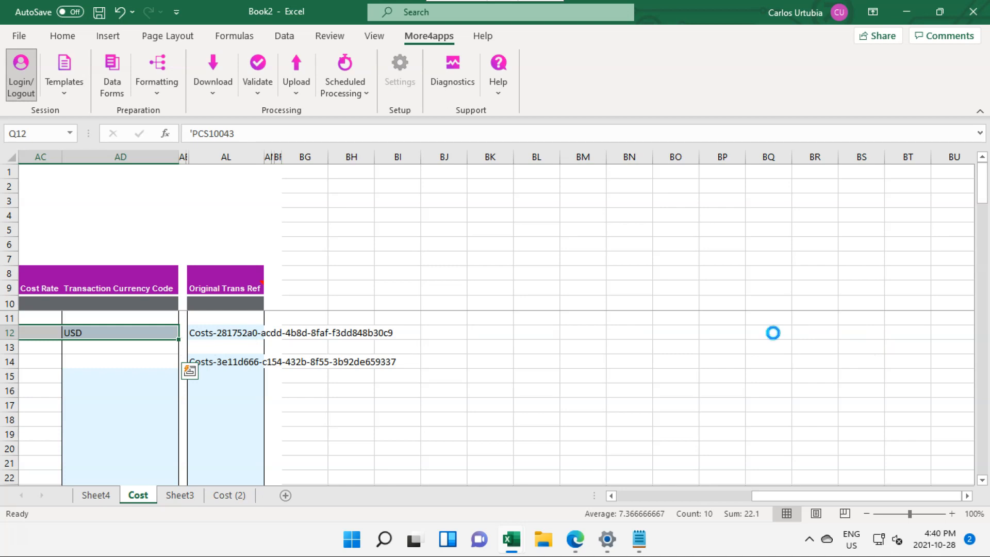
{"action": "key", "text": "ctrl+c"}
{"action": "key", "text": "Down"}
{"action": "key", "text": "Down"}
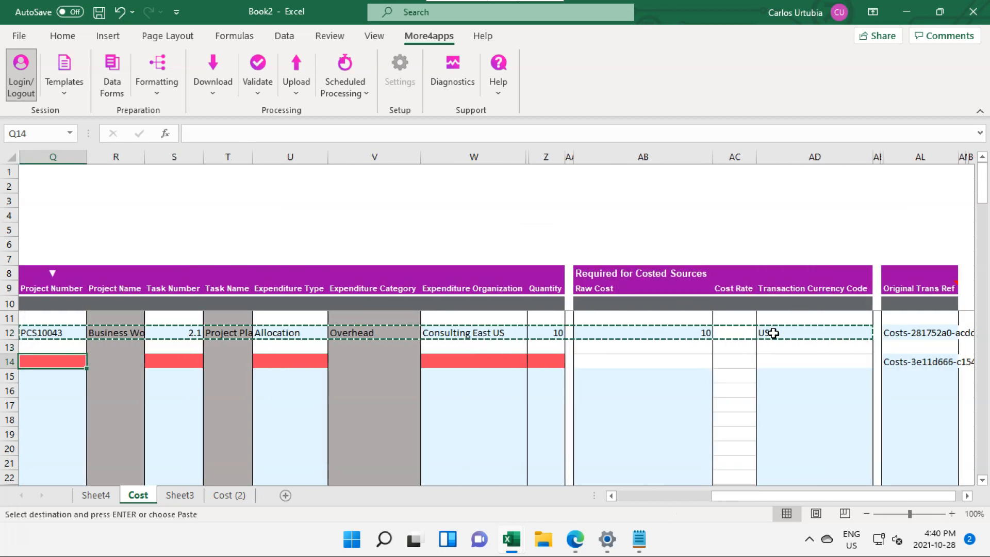
{"action": "key", "text": "Return"}
Clear the Original Trans Ref value in cell AL14.
{"action": "key", "text": "Right"}
{"action": "key", "text": "Right"}
{"action": "key", "text": "Right"}
{"action": "key", "text": "Right"}
{"action": "key", "text": "Right"}
{"action": "key", "text": "Right"}
{"action": "key", "text": "Right"}
{"action": "key", "text": "Right"}
{"action": "key", "text": "Right"}
{"action": "key", "text": "Right"}
{"action": "key", "text": "Right"}
{"action": "key", "text": "Right"}
{"action": "key", "text": "Right"}
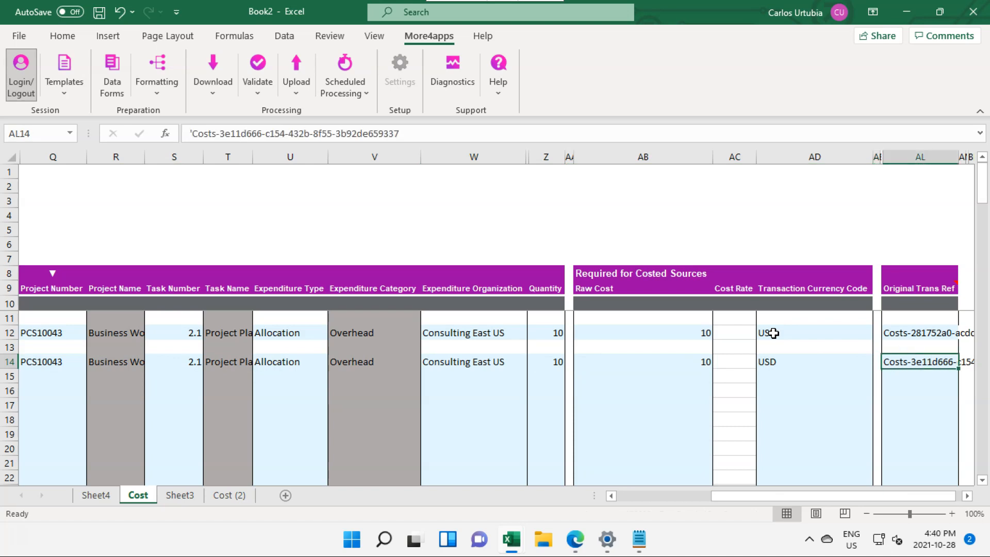
{"action": "key", "text": "Delete"}
Copy row 14 from Expenditure Batch in F14 through the last template column and paste it down through row 38.
{"action": "key", "text": "Left"}
{"action": "key", "text": "Left"}
{"action": "key", "text": "Left"}
{"action": "key", "text": "Left"}
{"action": "key", "text": "Left"}
{"action": "key", "text": "Left"}
{"action": "key", "text": "Left"}
{"action": "key", "text": "Left"}
{"action": "key", "text": "Left"}
{"action": "key", "text": "Left"}
{"action": "key", "text": "Left"}
{"action": "key", "text": "Left"}
{"action": "key", "text": "Left"}
{"action": "key", "text": "Left"}
{"action": "key", "text": "Left"}
{"action": "key", "text": "Left"}
{"action": "key", "text": "Left"}
{"action": "key", "text": "Left"}
{"action": "key", "text": "Left"}
{"action": "key", "text": "Left"}
{"action": "key", "text": "Left"}
{"action": "key", "text": "Left"}
{"action": "key", "text": "Left"}
{"action": "key", "text": "Left"}
{"action": "key", "text": "Left"}
{"action": "key", "text": "Left"}
{"action": "key", "text": "Right"}
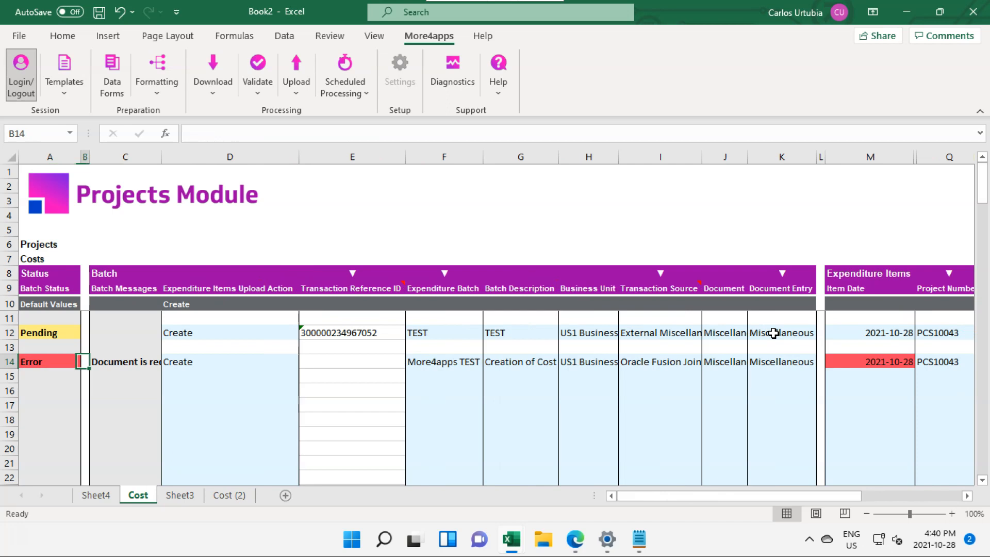
{"action": "key", "text": "Right"}
{"action": "key", "text": "Right"}
{"action": "key", "text": "Left"}
{"action": "key", "text": "Right"}
{"action": "key", "text": "Right"}
{"action": "key", "text": "Right"}
{"action": "key", "text": "Right"}
{"action": "key", "text": "Left"}
{"action": "key", "text": "shift+Right"}
{"action": "key", "text": "shift+Right"}
{"action": "key", "text": "shift+Right"}
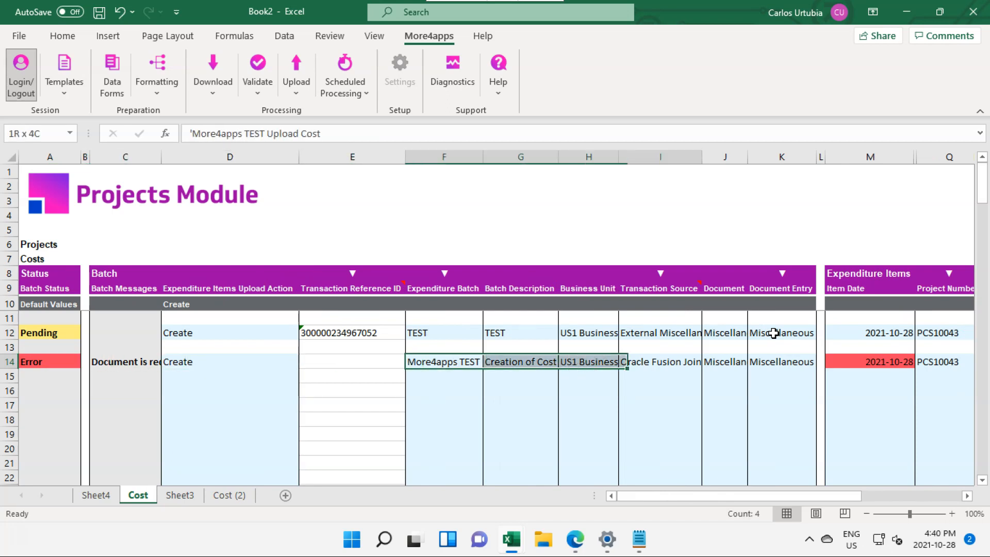
{"action": "key", "text": "ctrl+shift+Right"}
{"action": "key", "text": "ctrl+c"}
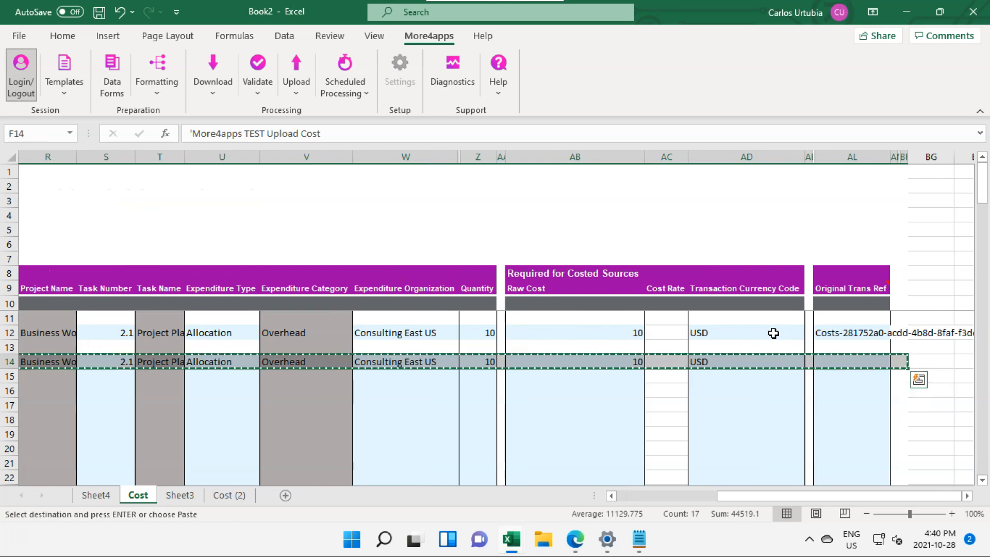
{"action": "key", "text": "shift+Down"}
{"action": "key", "text": "shift+Down"}
{"action": "key", "text": "shift+Down"}
{"action": "key", "text": "shift+Down"}
{"action": "key", "text": "shift+Down"}
{"action": "key", "text": "shift+Down"}
{"action": "key", "text": "shift+Down"}
{"action": "key", "text": "shift+Down"}
{"action": "key", "text": "shift+Down"}
{"action": "key", "text": "shift+Down"}
{"action": "key", "text": "shift+Down"}
{"action": "key", "text": "shift+Down"}
{"action": "key", "text": "shift+Down"}
{"action": "key", "text": "shift+Down"}
{"action": "key", "text": "shift+Down"}
{"action": "key", "text": "shift+Down"}
{"action": "key", "text": "shift+Down"}
{"action": "key", "text": "shift+Down"}
{"action": "key", "text": "shift+Down"}
{"action": "key", "text": "shift+Down"}
{"action": "key", "text": "Return"}
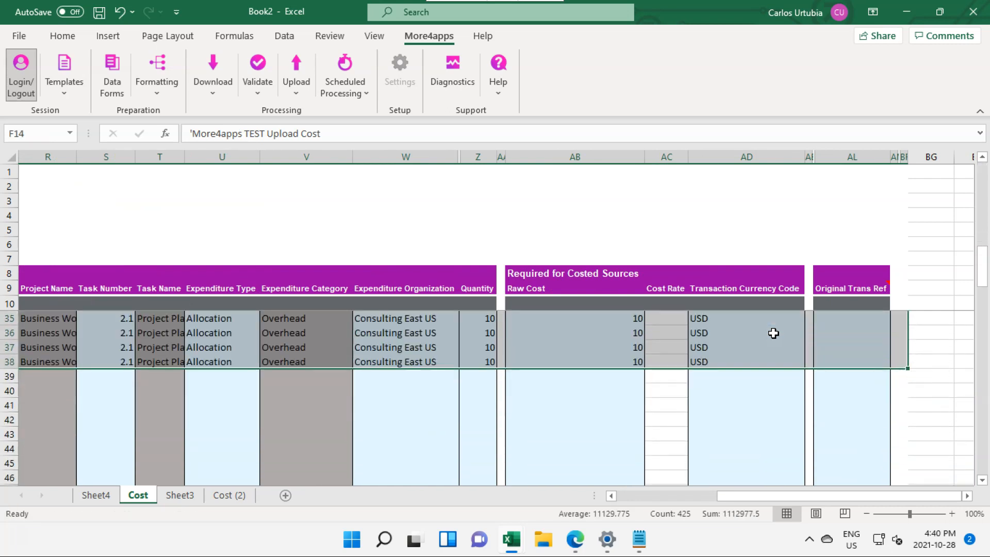
Enter the formula =AB14*1.1 as the Raw Cost in cell AB15.
{"action": "key", "text": "ctrl+Home"}
{"action": "key", "text": "Down"}
{"action": "key", "text": "Down"}
{"action": "key", "text": "Down"}
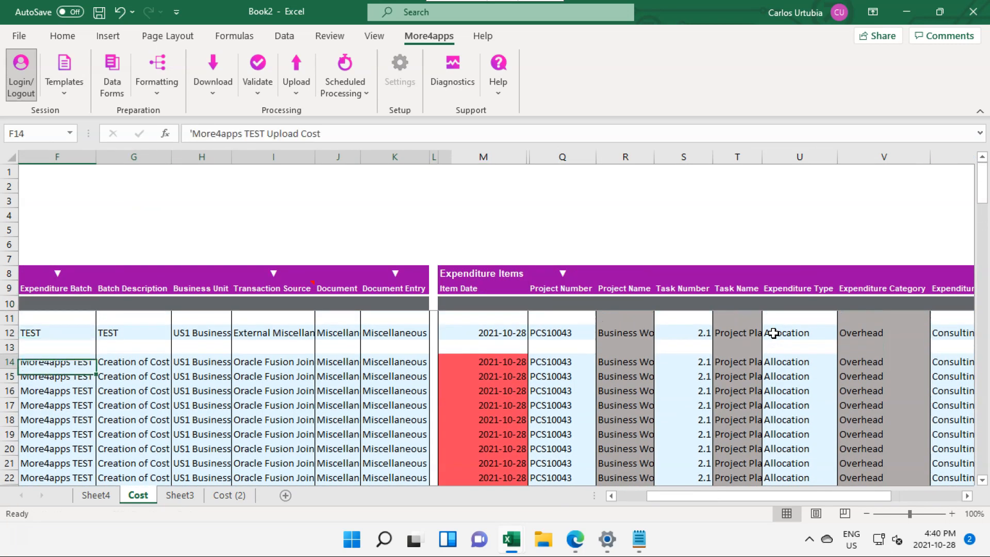
{"action": "key", "text": "Up"}
{"action": "key", "text": "Right"}
{"action": "key", "text": "Right"}
{"action": "key", "text": "Right"}
{"action": "key", "text": "Right"}
{"action": "key", "text": "Right"}
{"action": "key", "text": "Right"}
{"action": "key", "text": "Right"}
{"action": "key", "text": "Right"}
{"action": "key", "text": "Right"}
{"action": "key", "text": "Right"}
{"action": "key", "text": "Right"}
{"action": "key", "text": "Right"}
{"action": "key", "text": "Right"}
{"action": "key", "text": "Right"}
{"action": "key", "text": "Right"}
{"action": "key", "text": "Right"}
{"action": "key", "text": "Right"}
{"action": "key", "text": "Right"}
{"action": "key", "text": "Right"}
{"action": "key", "text": "Right"}
{"action": "key", "text": "Left"}
{"action": "key", "text": "Left"}
{"action": "key", "text": "Left"}
{"action": "key", "text": "Left"}
{"action": "key", "text": "Left"}
{"action": "key", "text": "Left"}
{"action": "key", "text": "Left"}
{"action": "key", "text": "Left"}
{"action": "key", "text": "Down"}
{"action": "key", "text": "Down"}
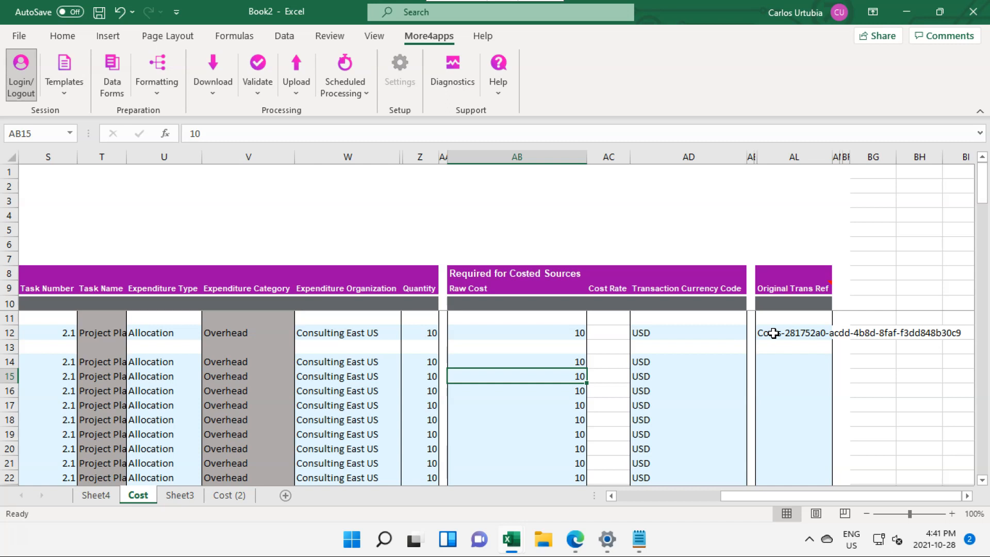
{"action": "type", "text": "="}
{"action": "key", "text": "Up"}
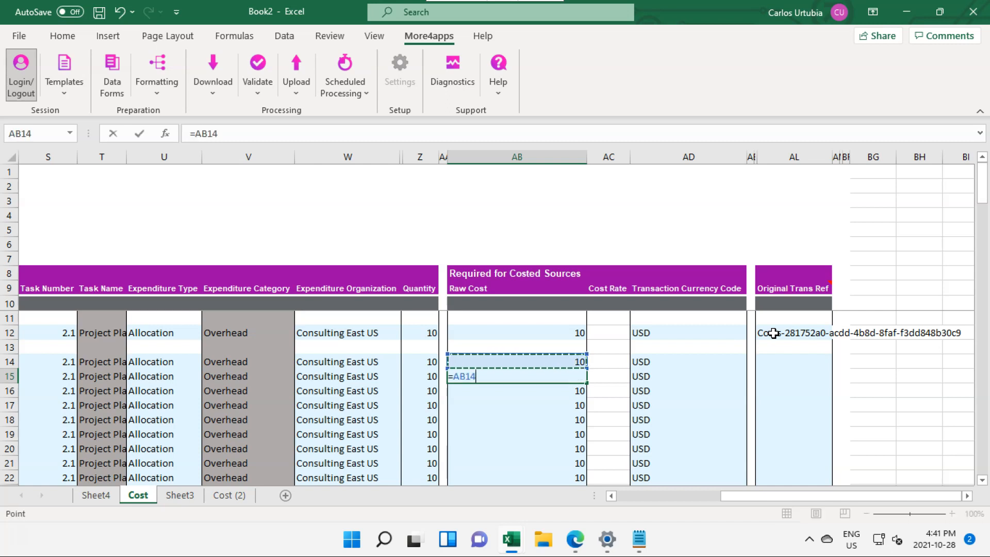
{"action": "type", "text": "*"}
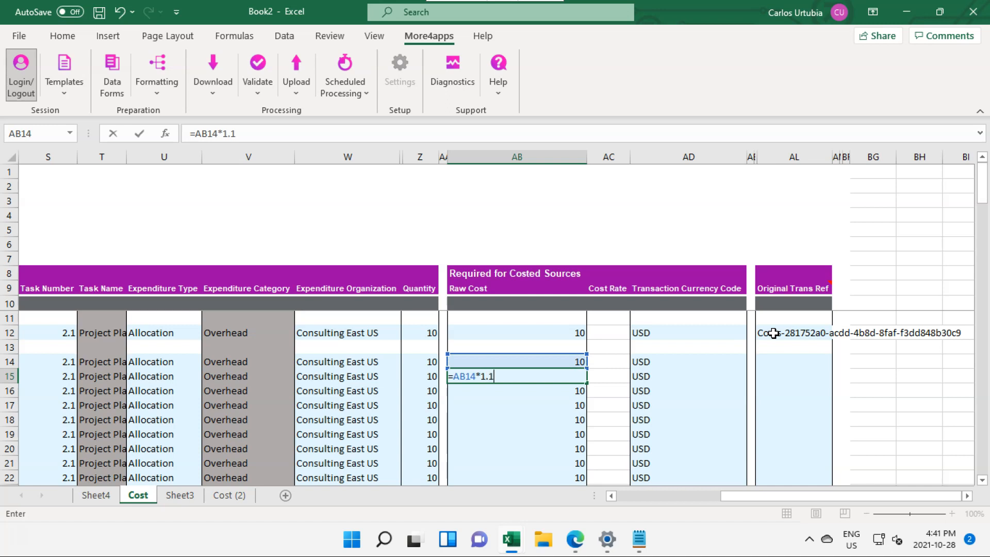
{"action": "key", "text": "Return"}
Copy the Raw Cost formula from AB15 down through AB38.
{"action": "key", "text": "Up"}
{"action": "key", "text": "ctrl+c"}
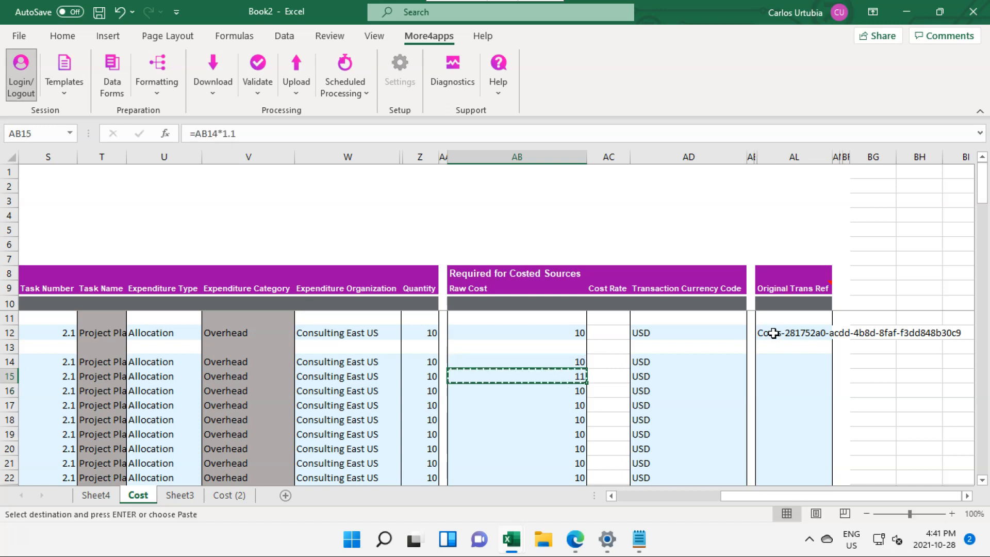
{"action": "key", "text": "shift+Down"}
{"action": "key", "text": "shift+Down"}
{"action": "key", "text": "shift+Down"}
{"action": "key", "text": "shift+Down"}
{"action": "key", "text": "shift+Down"}
{"action": "key", "text": "shift+Down"}
{"action": "key", "text": "shift+Down"}
{"action": "key", "text": "shift+Down"}
{"action": "key", "text": "shift+Down"}
{"action": "key", "text": "shift+Down"}
{"action": "key", "text": "shift+Down"}
{"action": "key", "text": "shift+Down"}
{"action": "key", "text": "shift+Down"}
{"action": "key", "text": "shift+Down"}
{"action": "key", "text": "shift+Down"}
{"action": "key", "text": "shift+Down"}
{"action": "key", "text": "shift+Down"}
{"action": "key", "text": "shift+Down"}
{"action": "key", "text": "shift+Down"}
{"action": "key", "text": "shift+Down"}
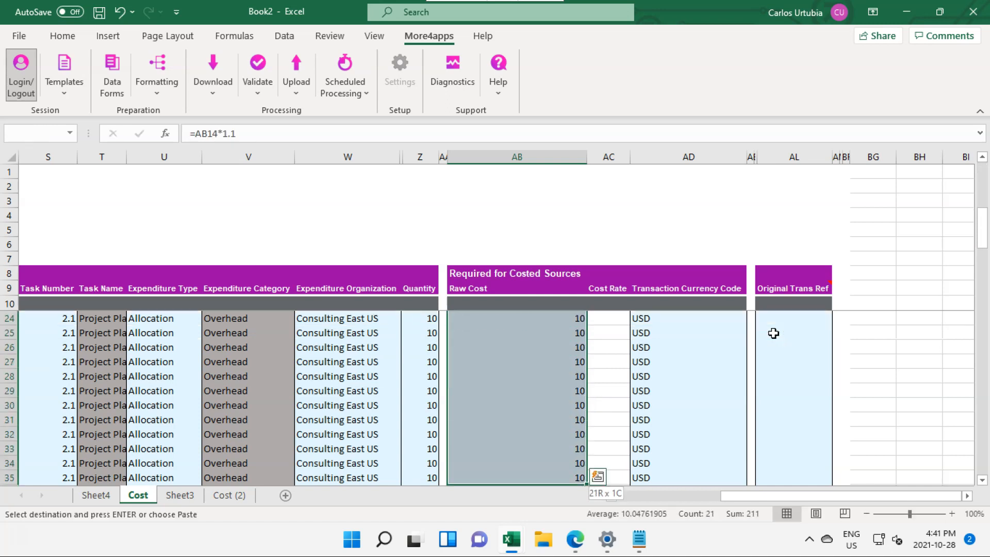
{"action": "key", "text": "shift+Down"}
{"action": "key", "text": "shift+Down"}
{"action": "key", "text": "shift+Down"}
{"action": "key", "text": "ctrl+v"}
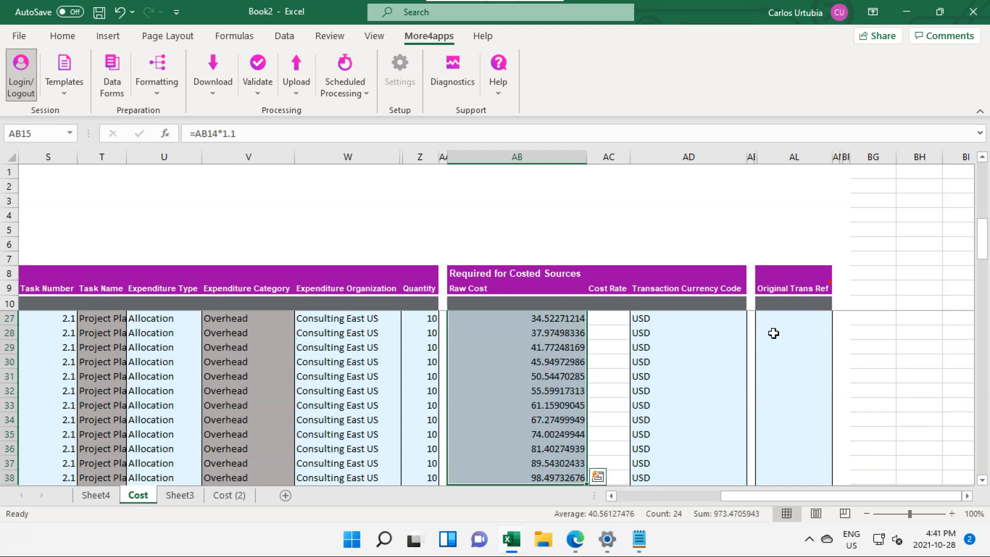
Set the Raw Cost in cell AB18 to 10.
{"action": "key", "text": "Up"}
{"action": "key", "text": "Down"}
{"action": "key", "text": "Down"}
{"action": "key", "text": "Down"}
{"action": "key", "text": "Down"}
{"action": "key", "text": "Down"}
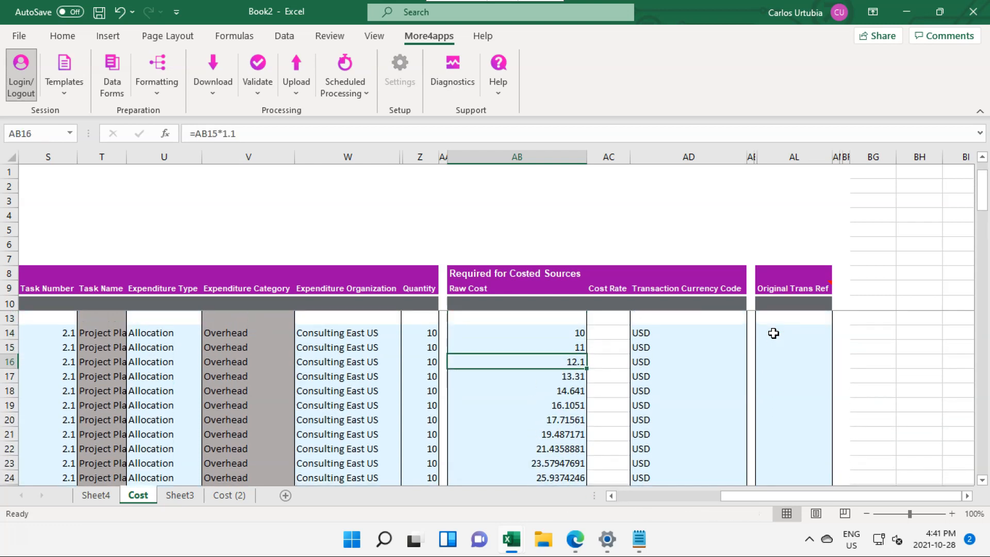
{"action": "key", "text": "Up"}
{"action": "key", "text": "Up"}
{"action": "key", "text": "Up"}
{"action": "key", "text": "Up"}
{"action": "key", "text": "Down"}
{"action": "key", "text": "Down"}
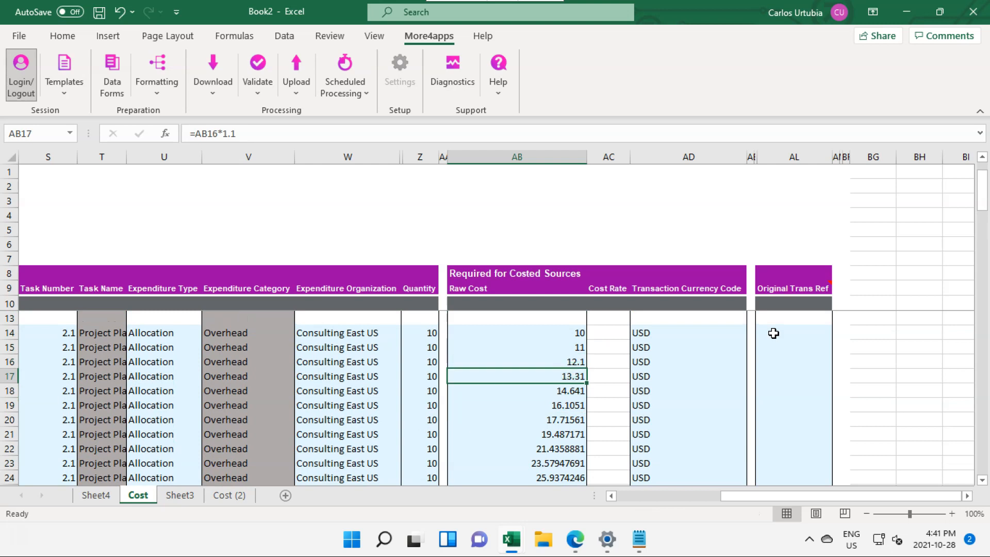
{"action": "key", "text": "Down"}
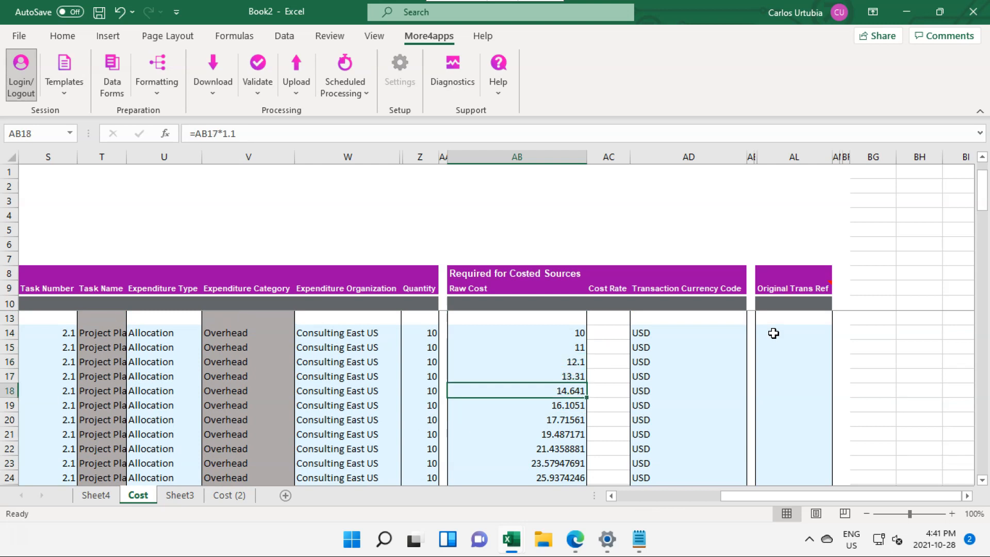
{"action": "type", "text": "10"}
{"action": "key", "text": "Return"}
{"action": "key", "text": "Up"}
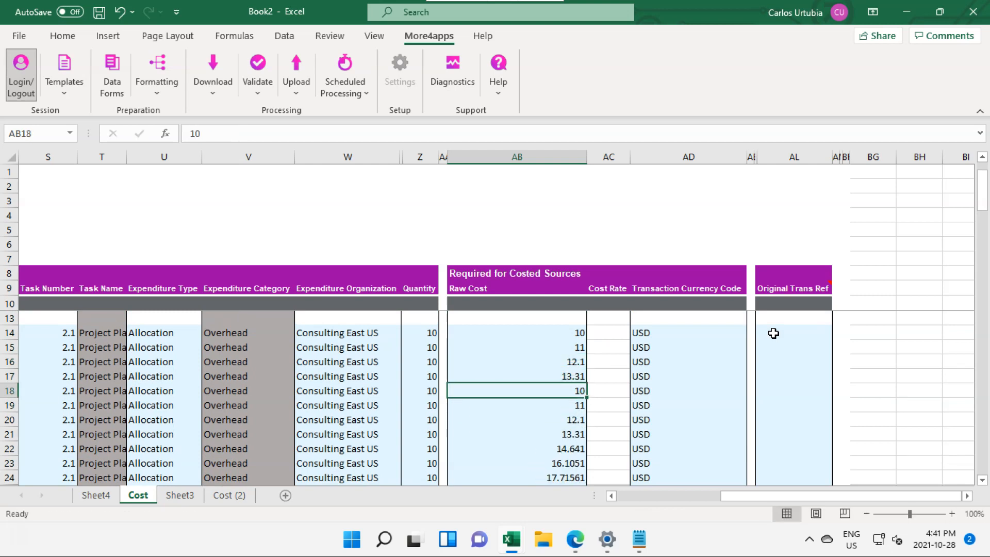
Copy the Raw Cost value 10 from AB18 down through the remaining cost rows.
{"action": "key", "text": "ctrl+c"}
{"action": "key", "text": "shift+Down"}
{"action": "key", "text": "shift+Down"}
{"action": "key", "text": "shift+Down"}
{"action": "key", "text": "shift+Down"}
{"action": "key", "text": "shift+Down"}
{"action": "key", "text": "shift+Down"}
{"action": "key", "text": "shift+Down"}
{"action": "key", "text": "shift+Down"}
{"action": "key", "text": "shift+Down"}
{"action": "key", "text": "shift+Down"}
{"action": "key", "text": "shift+Down"}
{"action": "key", "text": "shift+Down"}
{"action": "key", "text": "shift+Down"}
{"action": "key", "text": "shift+Down"}
{"action": "key", "text": "shift+Down"}
{"action": "key", "text": "shift+Down"}
{"action": "key", "text": "shift+Down"}
{"action": "key", "text": "shift+Down"}
{"action": "key", "text": "shift+Down"}
{"action": "key", "text": "shift+Down"}
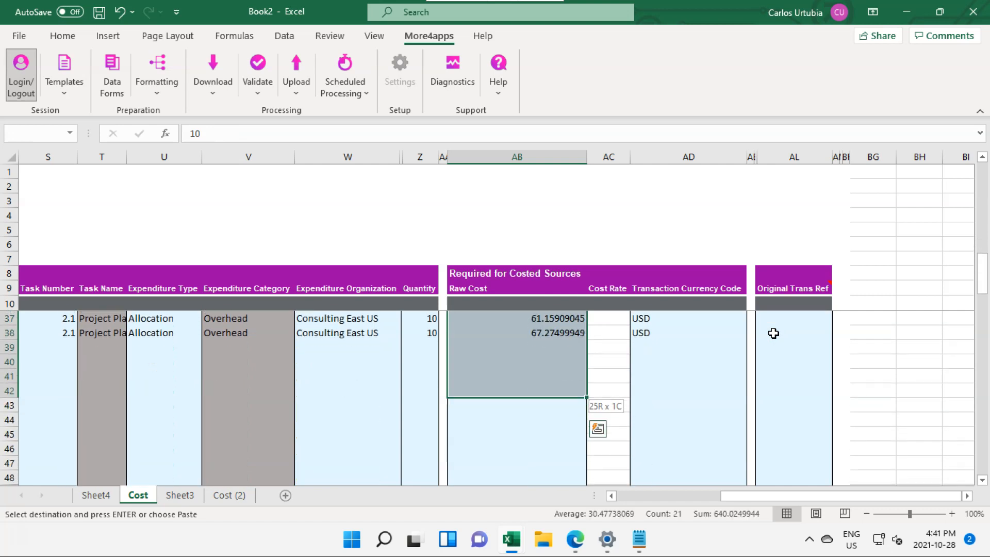
{"action": "key", "text": "shift+Up"}
{"action": "key", "text": "shift+Up"}
{"action": "key", "text": "Return"}
Examine the Batch Status, Batch Messages and Expenditure Items Upload Action of the cost line in row 14.
{"action": "key", "text": "Up"}
{"action": "key", "text": "Up"}
{"action": "key", "text": "Up"}
{"action": "key", "text": "Up"}
{"action": "key", "text": "Up"}
{"action": "key", "text": "Down"}
{"action": "key", "text": "Left"}
{"action": "key", "text": "Left"}
{"action": "key", "text": "Left"}
{"action": "key", "text": "Left"}
{"action": "key", "text": "Left"}
{"action": "key", "text": "Left"}
{"action": "key", "text": "Left"}
{"action": "key", "text": "Left"}
{"action": "key", "text": "Left"}
{"action": "key", "text": "Left"}
{"action": "key", "text": "Left"}
{"action": "key", "text": "Left"}
{"action": "key", "text": "Left"}
{"action": "key", "text": "Left"}
{"action": "key", "text": "Left"}
{"action": "key", "text": "Left"}
{"action": "key", "text": "Left"}
{"action": "key", "text": "Left"}
{"action": "key", "text": "Left"}
{"action": "key", "text": "Left"}
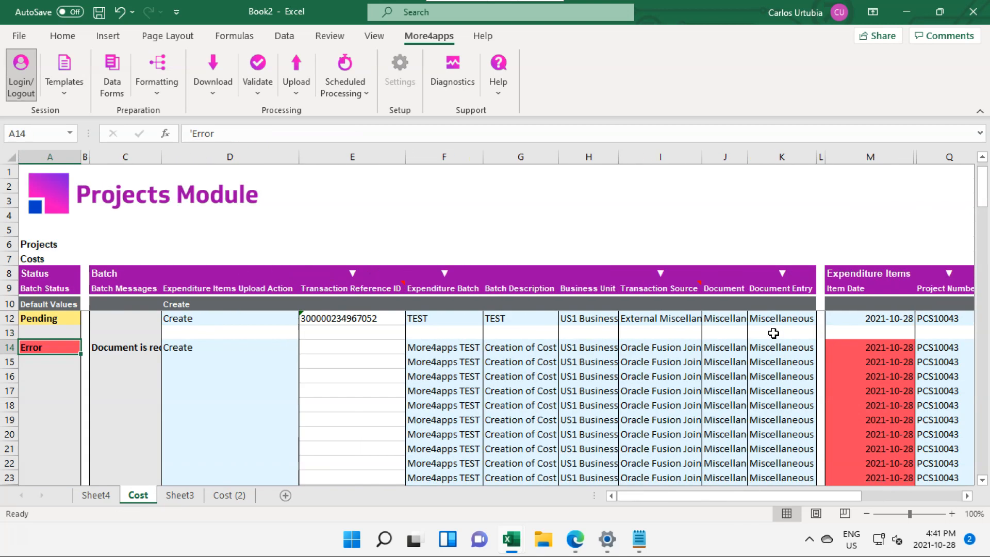
{"action": "key", "text": "Right"}
{"action": "key", "text": "Right"}
{"action": "key", "text": "Right"}
{"action": "key", "text": "Left"}
{"action": "key", "text": "Left"}
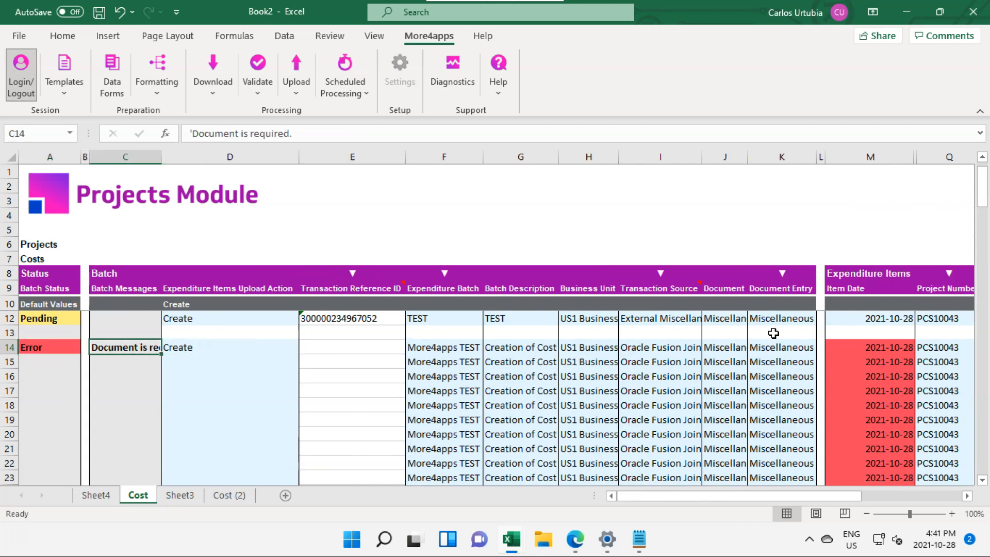
{"action": "key", "text": "Right"}
{"action": "key", "text": "Down"}
{"action": "key", "text": "Down"}
{"action": "key", "text": "Down"}
{"action": "key", "text": "Down"}
{"action": "key", "text": "Down"}
{"action": "key", "text": "Up"}
{"action": "key", "text": "Up"}
{"action": "key", "text": "Up"}
{"action": "key", "text": "Up"}
{"action": "key", "text": "Up"}
{"action": "key", "text": "Up"}
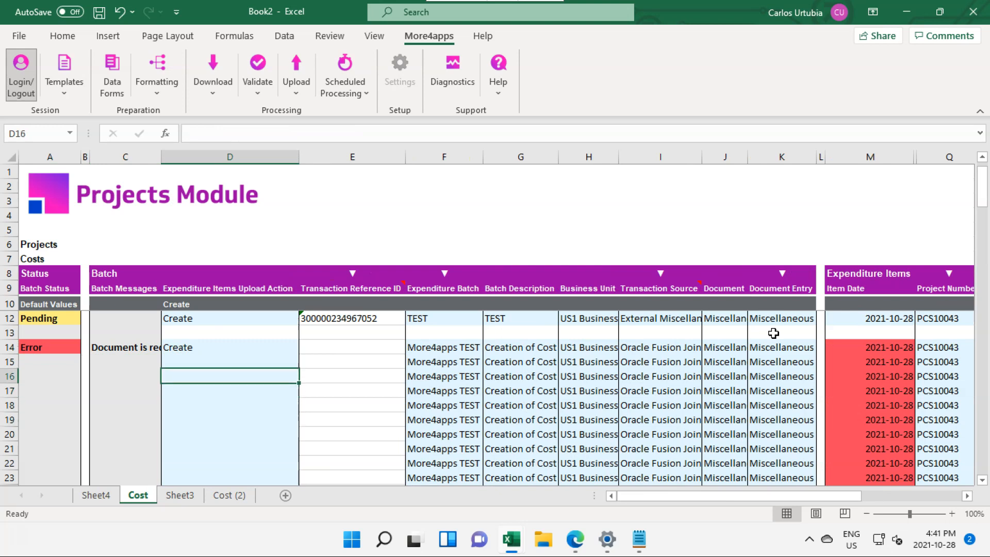
{"action": "key", "text": "Down"}
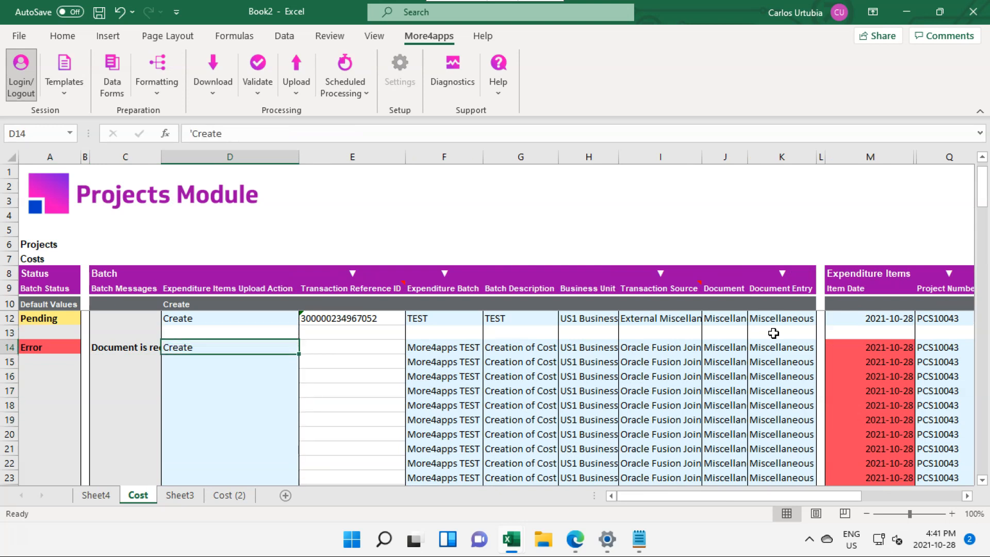
Delete the original TEST batch line in row 12 of the Cost sheet.
{"action": "left_click", "coordinate": [298, 89]}
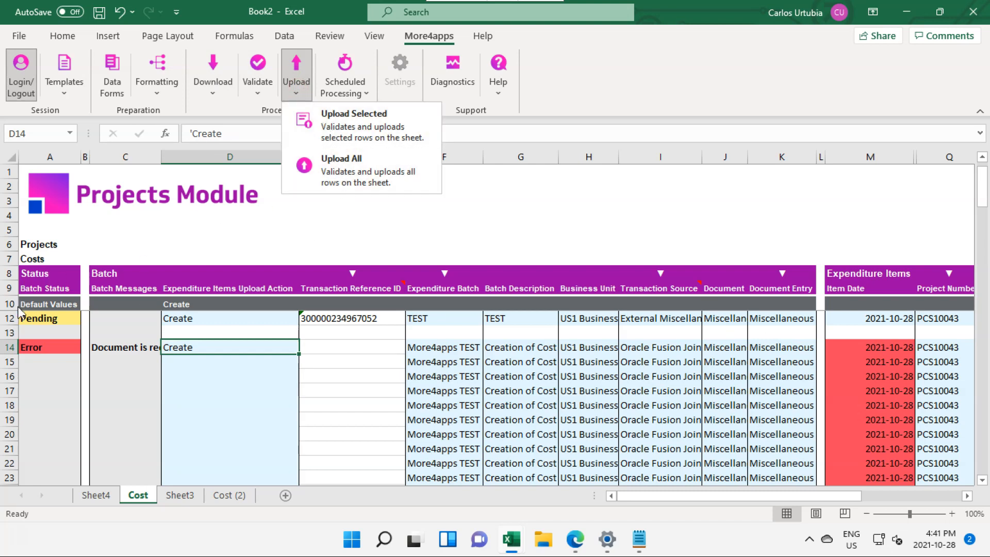
{"action": "left_click", "coordinate": [9, 320]}
{"action": "left_click", "coordinate": [9, 320]}
{"action": "right_click", "coordinate": [8, 320]}
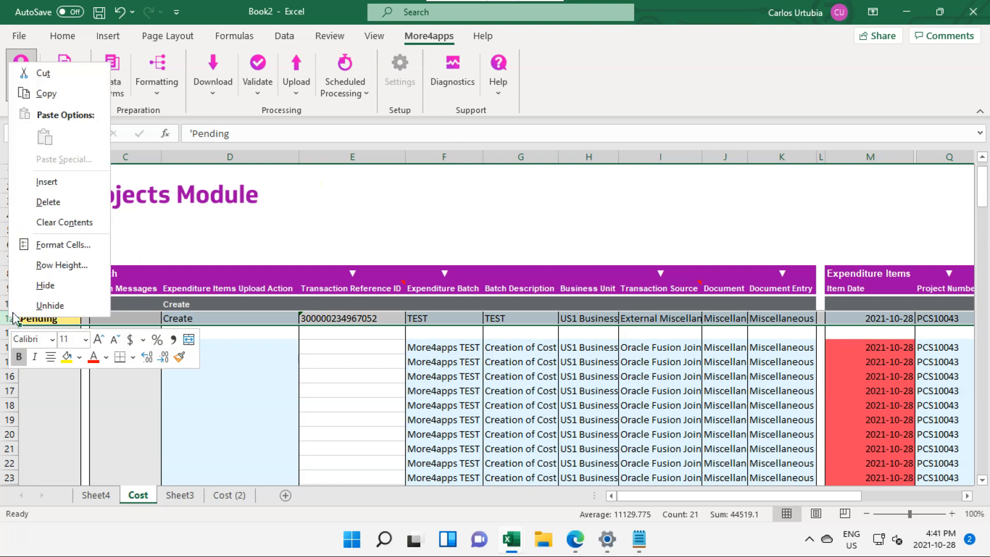
{"action": "left_click", "coordinate": [69, 201]}
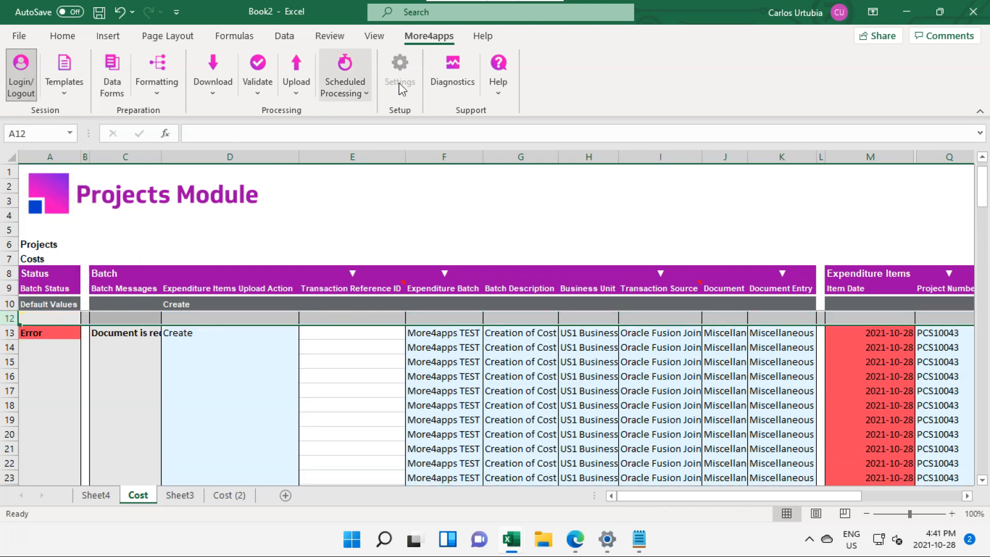
Validate and upload all rows on the Cost sheet with Upload All.
{"action": "left_click", "coordinate": [350, 332]}
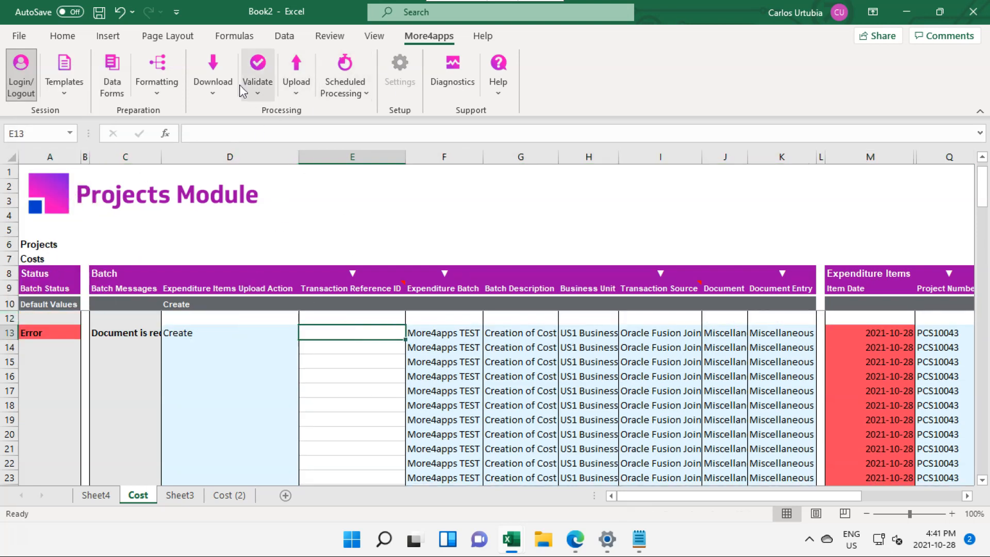
{"action": "left_click", "coordinate": [296, 92]}
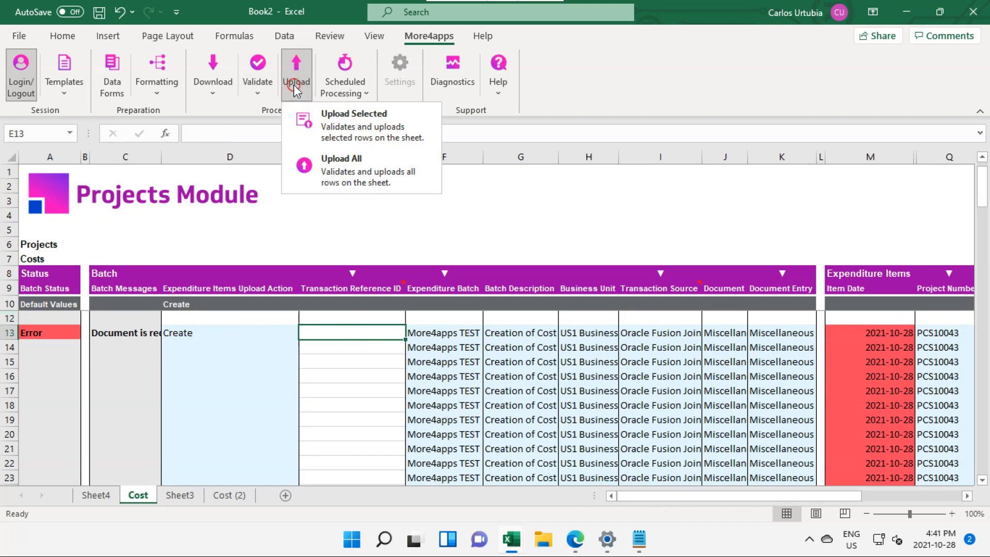
{"action": "left_click", "coordinate": [349, 172]}
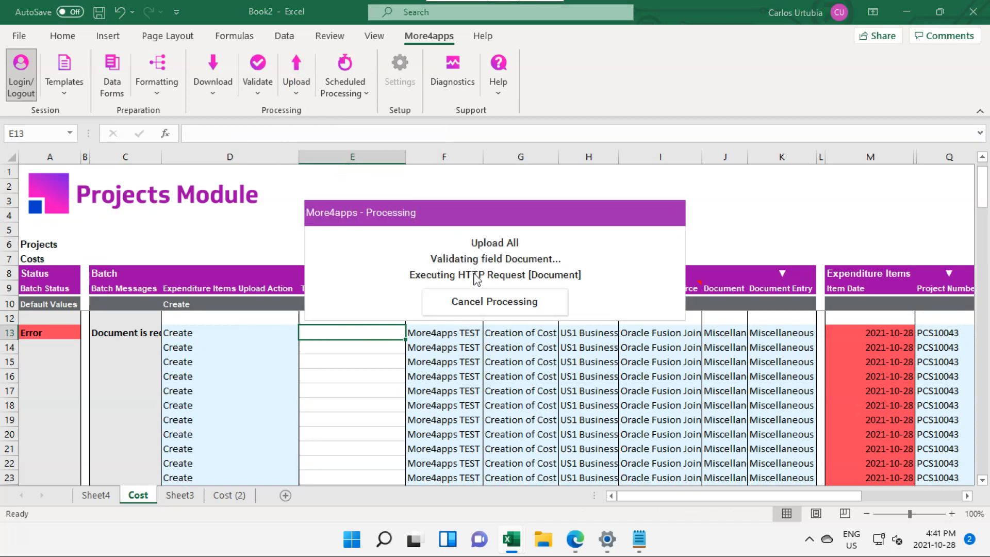
{"action": "left_click", "coordinate": [576, 539]}
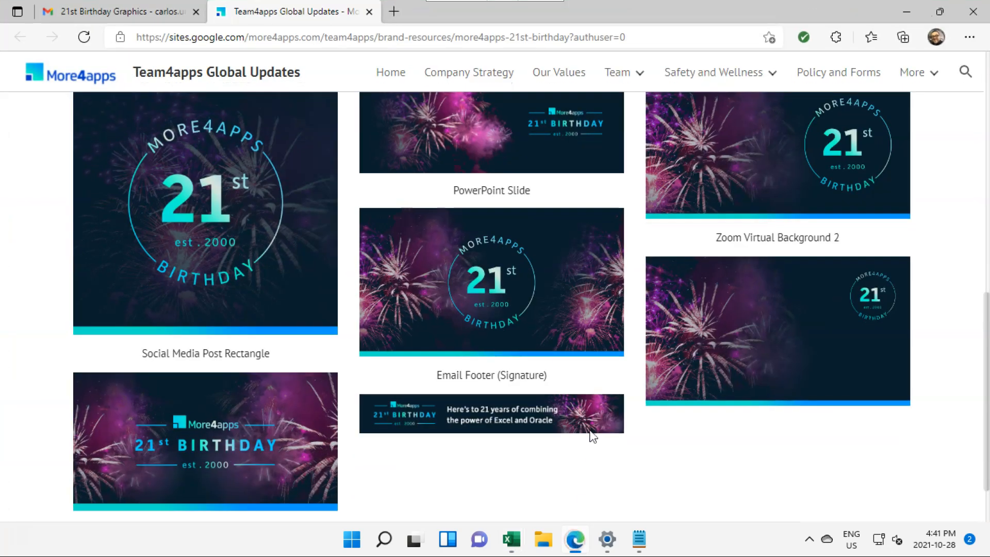
{"action": "left_click", "coordinate": [907, 11]}
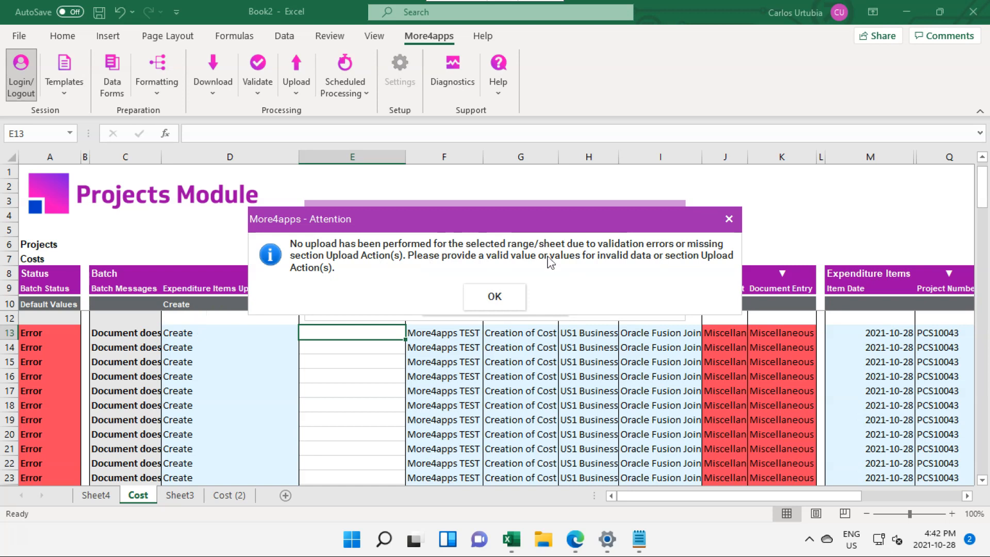
Dismiss the More4apps upload notice to return to the Cost sheet.
{"action": "left_click", "coordinate": [508, 295]}
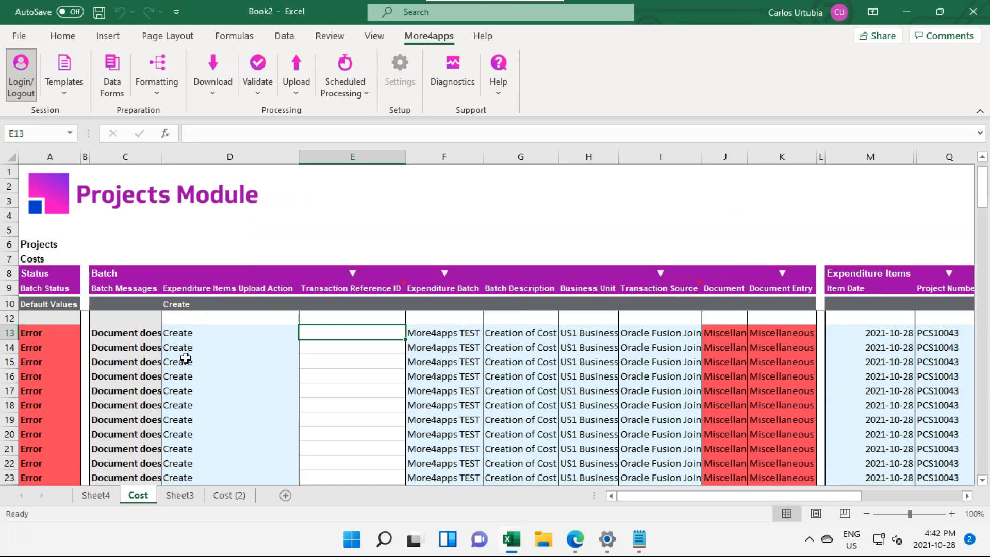
Check the batch message and Document error of the cost line in row 13, and open that line in the Batch data form.
{"action": "left_click", "coordinate": [129, 337]}
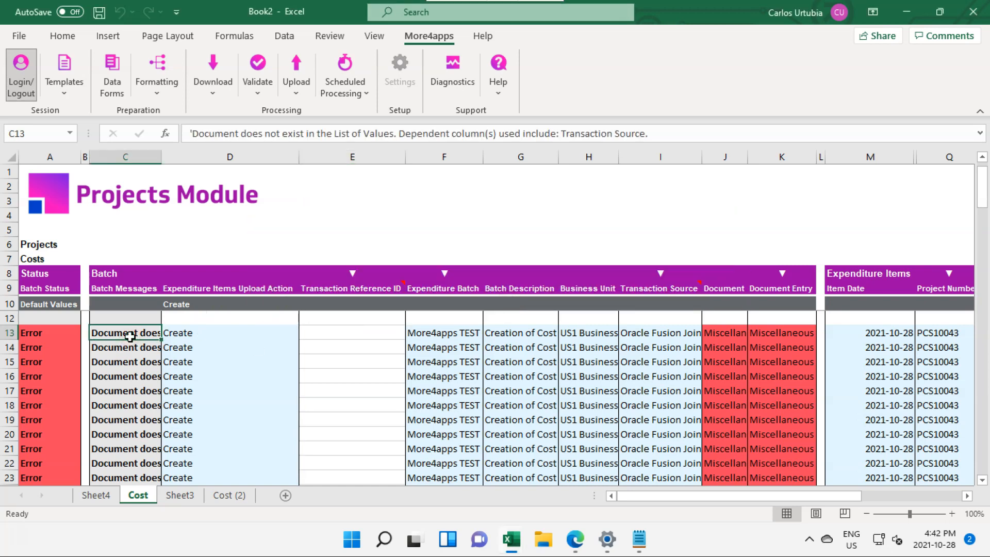
{"action": "left_click", "coordinate": [728, 337]}
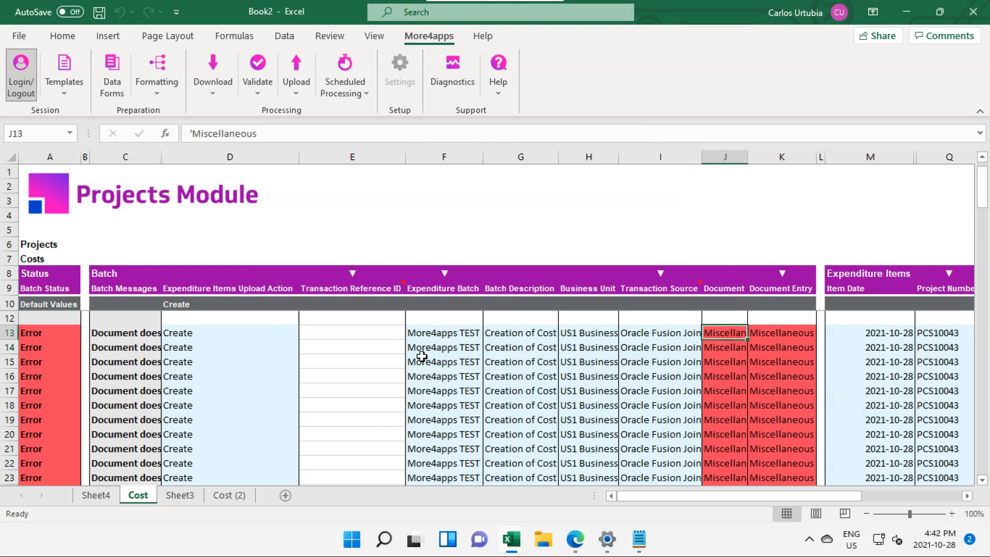
{"action": "left_click", "coordinate": [423, 339]}
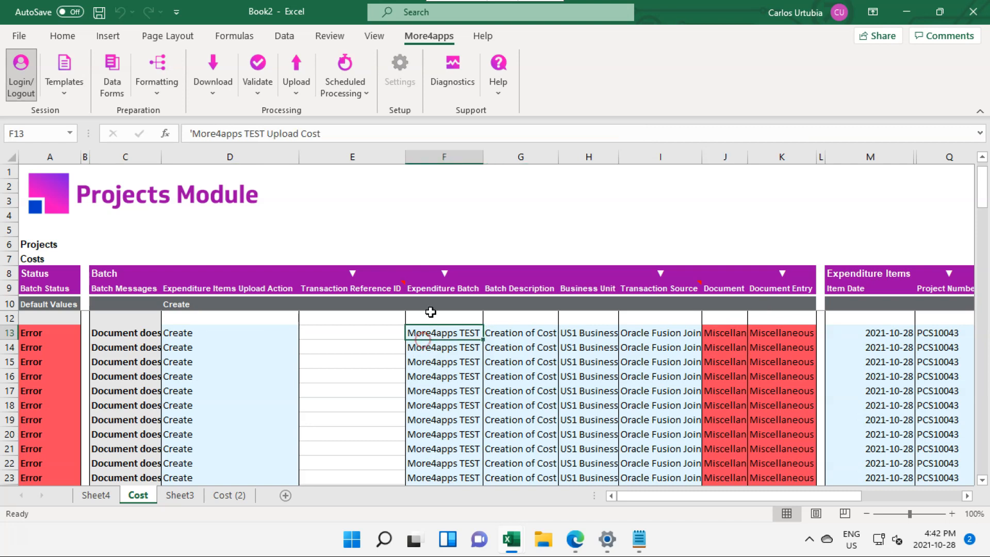
{"action": "left_click", "coordinate": [106, 81]}
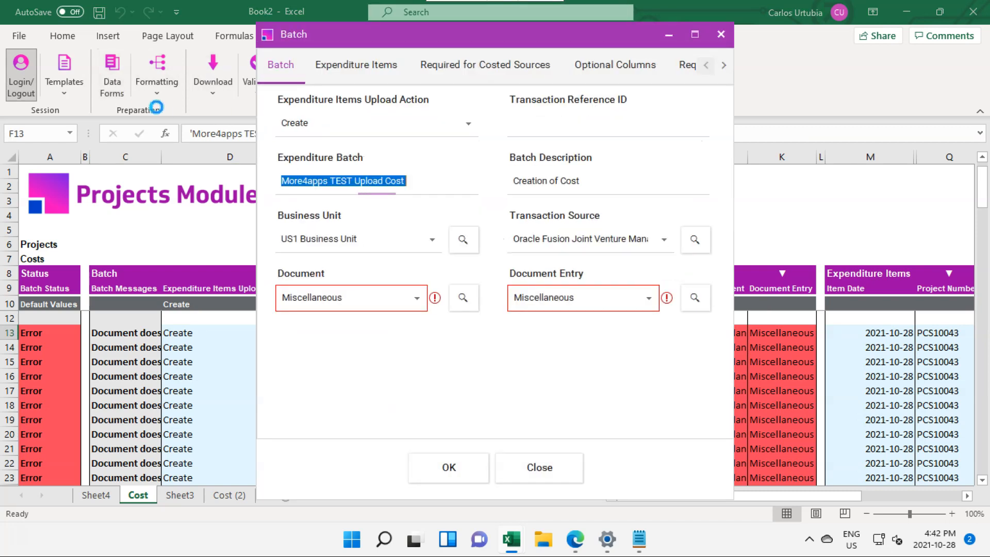
Try to list the available Document values for the row 13 line using the % wildcard.
{"action": "left_click", "coordinate": [461, 298]}
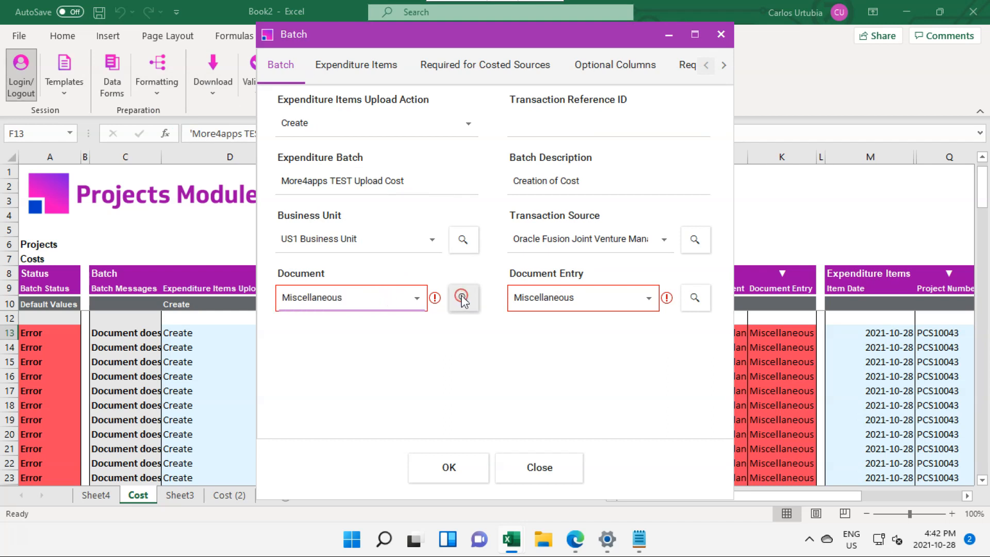
{"action": "left_click", "coordinate": [419, 304]}
{"action": "left_click", "coordinate": [395, 300]}
{"action": "left_click", "coordinate": [393, 301]}
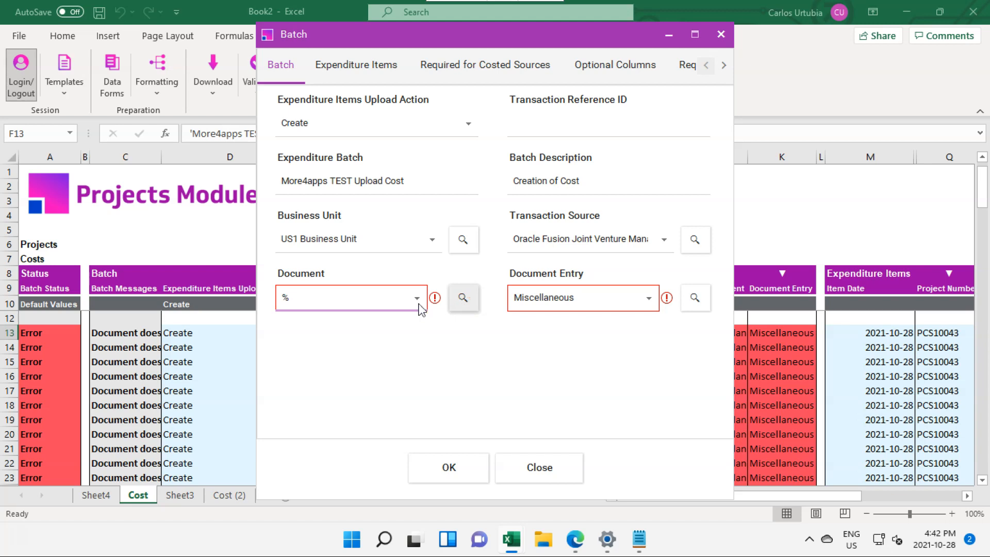
{"action": "left_click", "coordinate": [418, 303]}
{"action": "left_click", "coordinate": [418, 303]}
{"action": "left_click", "coordinate": [418, 304]}
{"action": "left_click", "coordinate": [418, 303]}
{"action": "left_click", "coordinate": [418, 303]}
{"action": "left_click", "coordinate": [418, 304]}
{"action": "left_click", "coordinate": [417, 304]}
{"action": "left_click", "coordinate": [417, 303]}
{"action": "left_click", "coordinate": [418, 303]}
{"action": "left_click", "coordinate": [600, 295]}
{"action": "left_click", "coordinate": [602, 295]}
Look up Transaction Source with the % wildcard and set it to External Miscellaneous.
{"action": "left_click", "coordinate": [664, 239]}
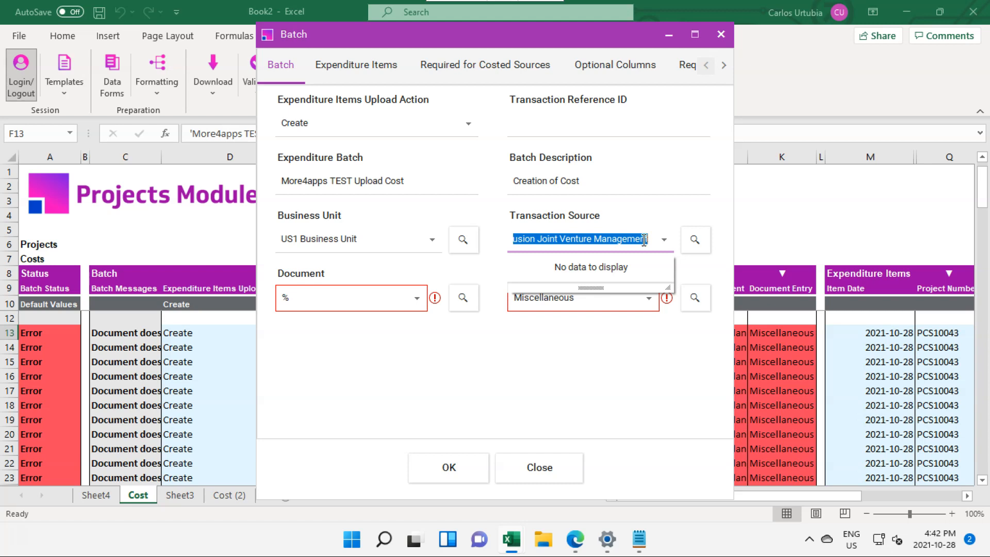
{"action": "type", "text": "%"}
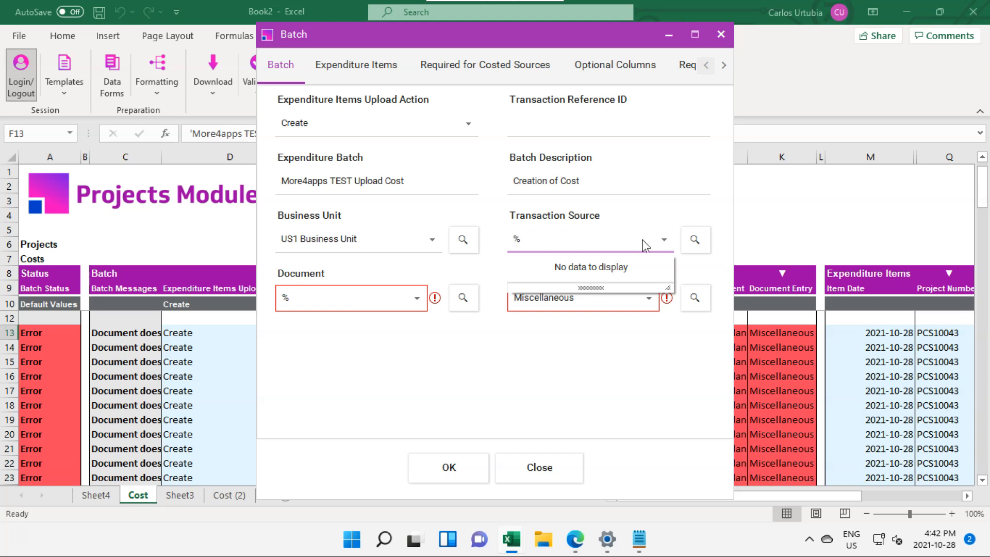
{"action": "left_click", "coordinate": [696, 241]}
{"action": "left_click", "coordinate": [648, 241]}
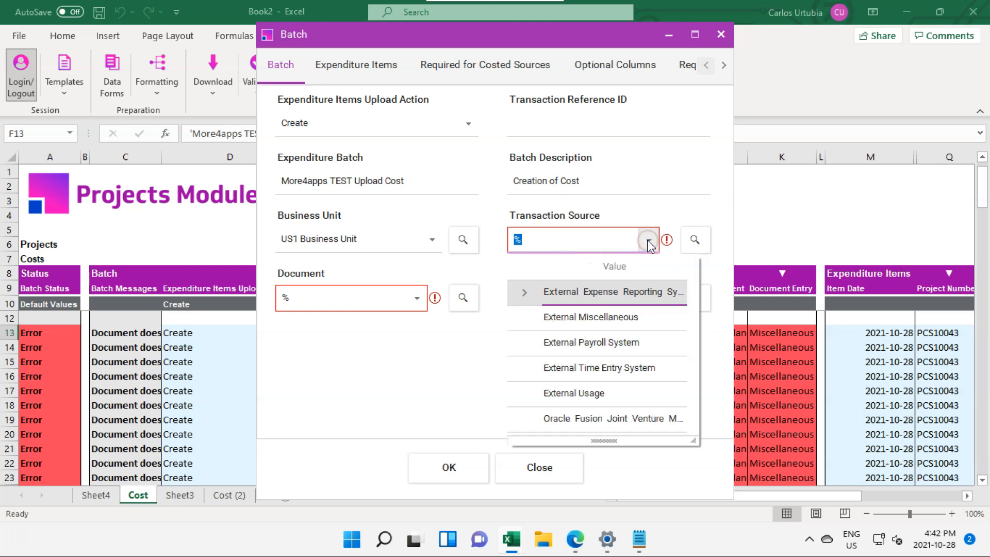
{"action": "left_click", "coordinate": [567, 316]}
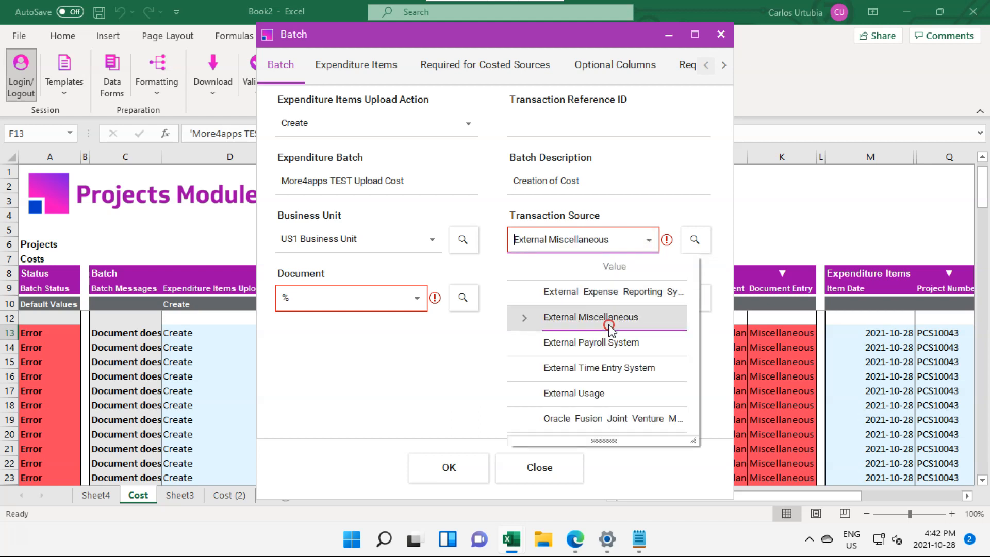
Set the Document to Miscellaneous and save the form's values to row 13.
{"action": "left_click", "coordinate": [368, 301]}
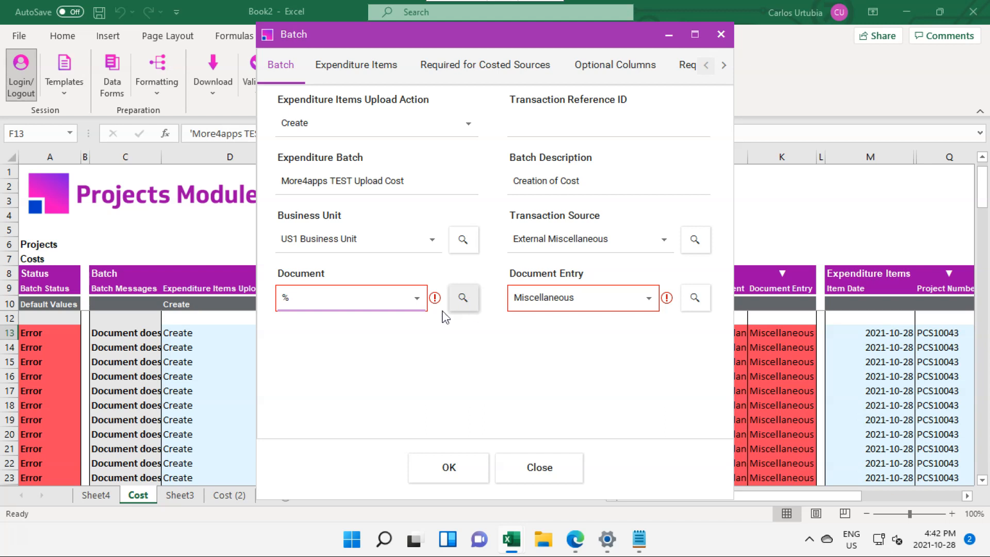
{"action": "left_click", "coordinate": [416, 298]}
{"action": "left_click", "coordinate": [345, 352]}
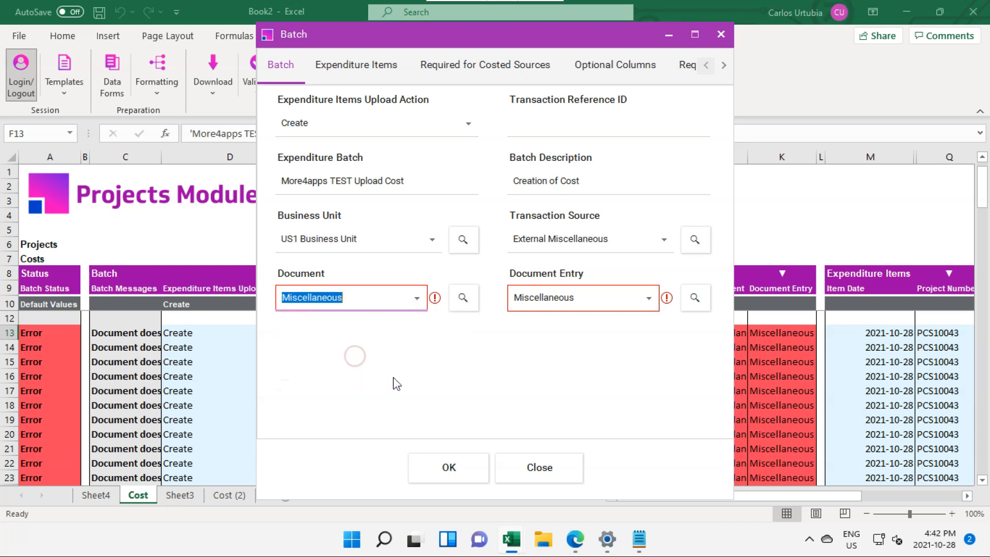
{"action": "left_click", "coordinate": [448, 467]}
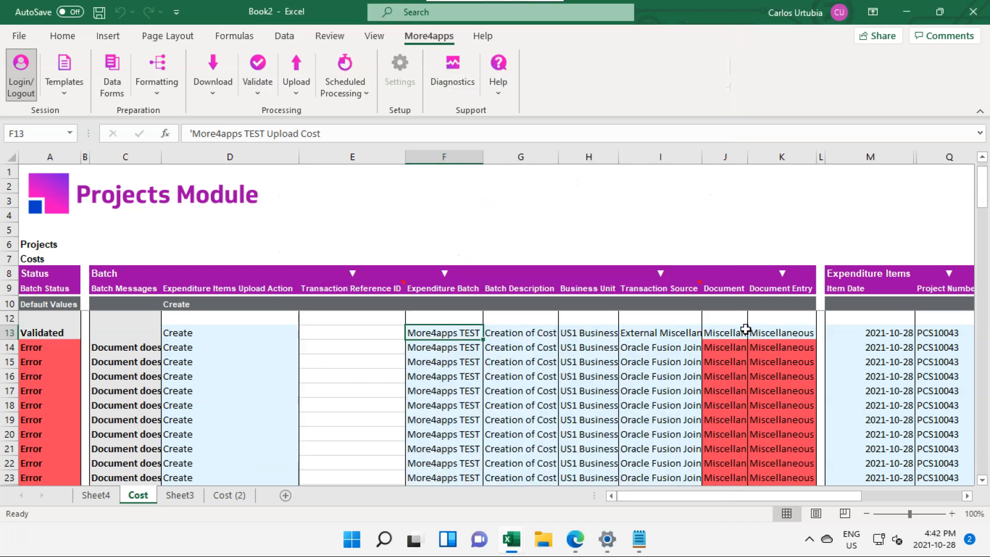
Copy row 13's Transaction Source, Document and Document Entry, and paste them as values into the Default Values row.
{"action": "left_click_drag", "start_coordinate": [727, 334], "coordinate": [771, 332]}
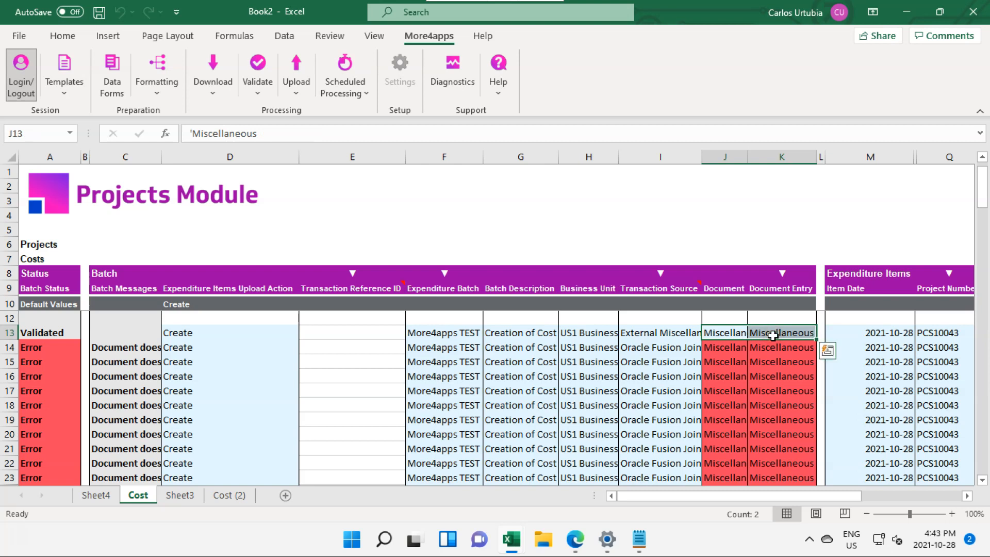
{"action": "left_click", "coordinate": [588, 333]}
{"action": "left_click_drag", "start_coordinate": [660, 332], "coordinate": [773, 336]}
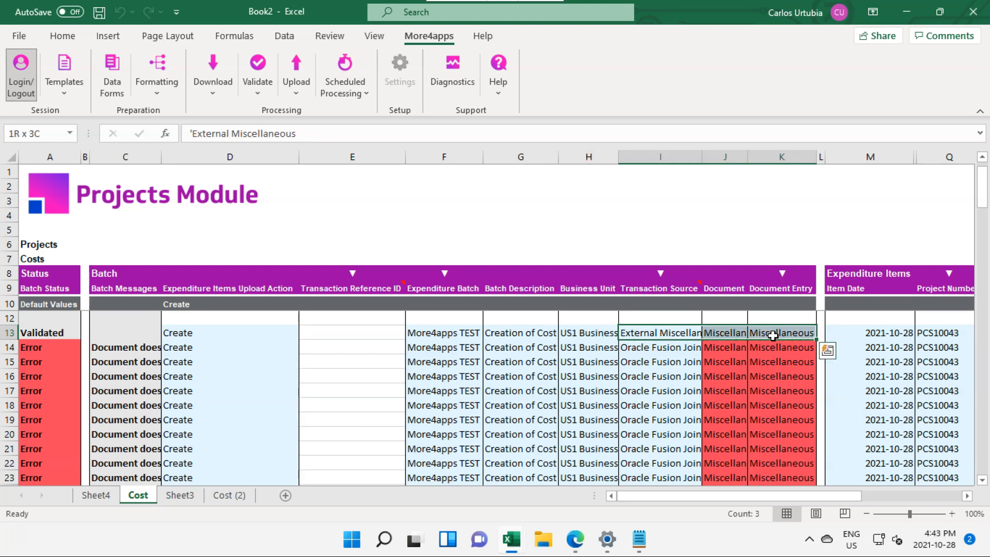
{"action": "key", "text": "ctrl+c"}
{"action": "right_click", "coordinate": [694, 309]}
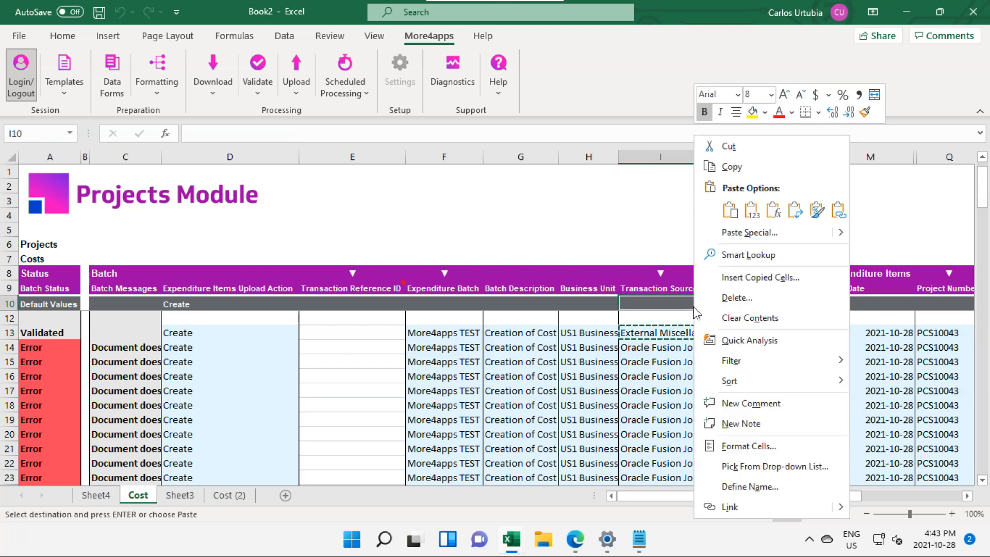
{"action": "left_click", "coordinate": [751, 210]}
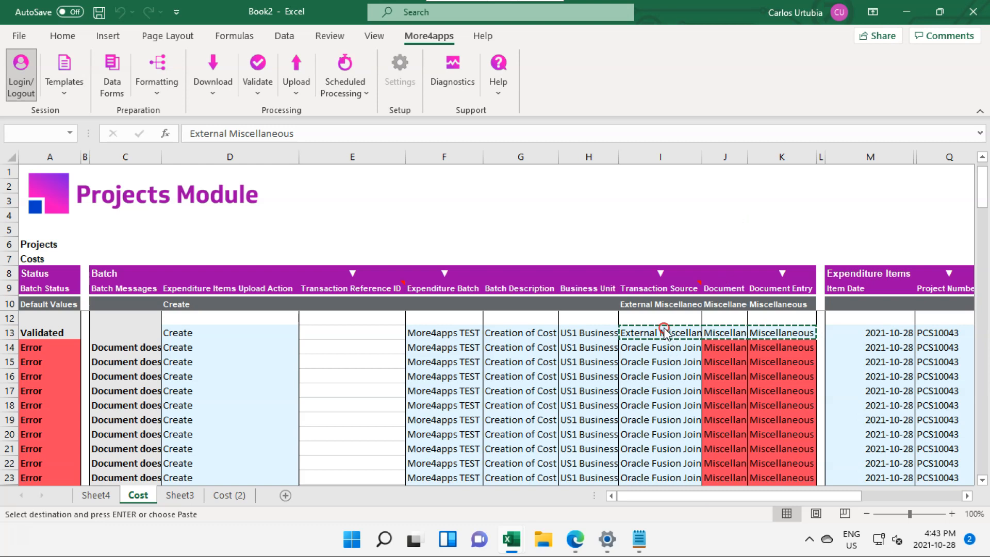
{"action": "left_click", "coordinate": [502, 308]}
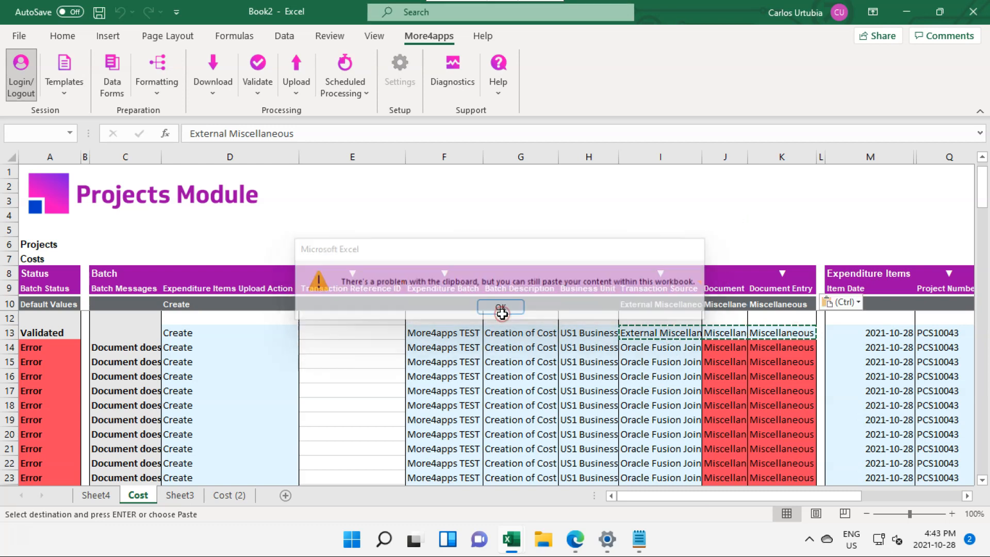
Clear Transaction Source, Document and Document Entry for all cost lines in rows 13 to 37.
{"action": "left_click", "coordinate": [655, 352]}
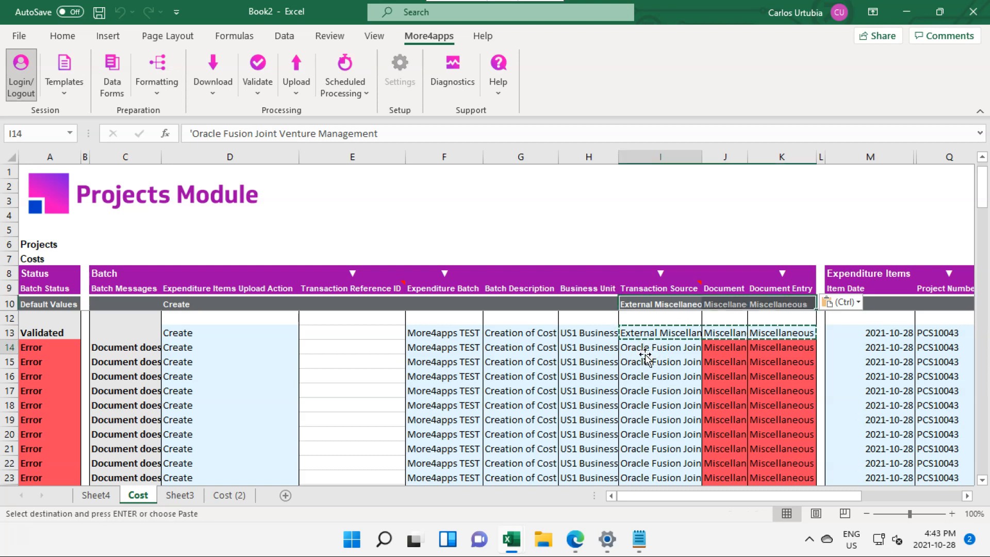
{"action": "key", "text": "Escape"}
{"action": "left_click", "coordinate": [657, 332]}
{"action": "key", "text": "shift+Right"}
{"action": "key", "text": "shift+Right"}
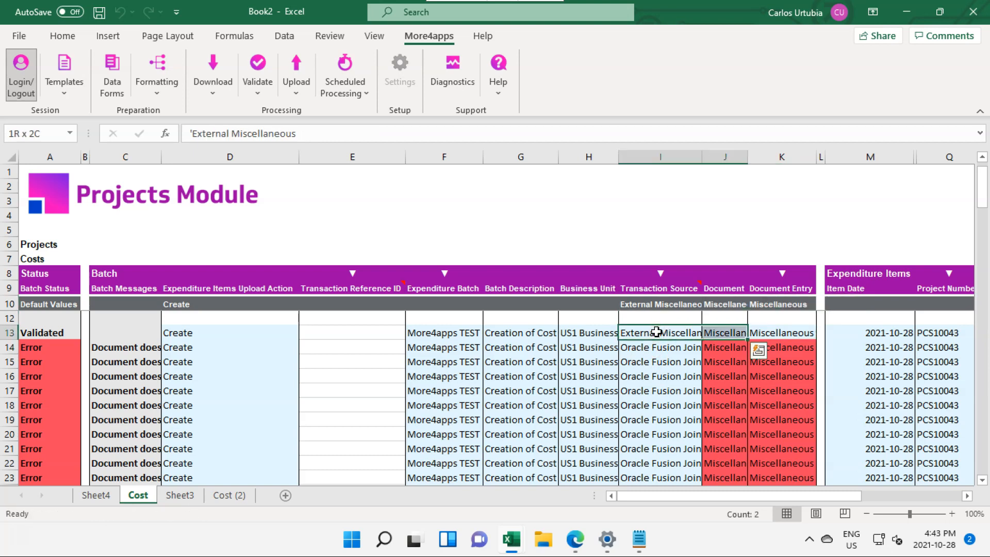
{"action": "key", "text": "shift+Page_Down"}
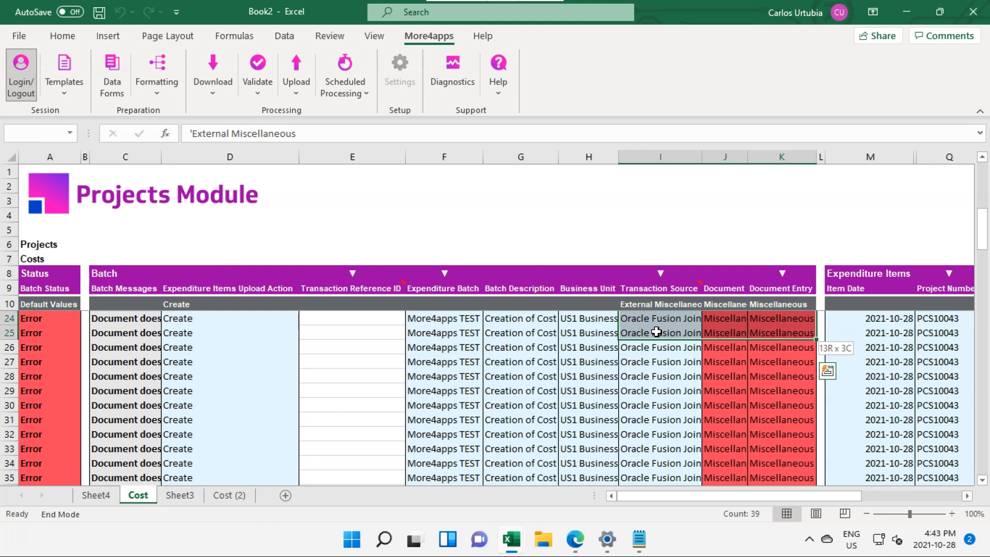
{"action": "key", "text": "shift+Down"}
{"action": "key", "text": "shift+Down"}
{"action": "key", "text": "shift+Down"}
{"action": "key", "text": "shift+Down"}
{"action": "key", "text": "shift+Down"}
{"action": "key", "text": "shift+Down"}
{"action": "key", "text": "shift+Down"}
{"action": "key", "text": "shift+Down"}
{"action": "key", "text": "shift+Down"}
{"action": "key", "text": "shift+Down"}
{"action": "key", "text": "shift+Down"}
{"action": "key", "text": "shift+Down"}
{"action": "key", "text": "Delete"}
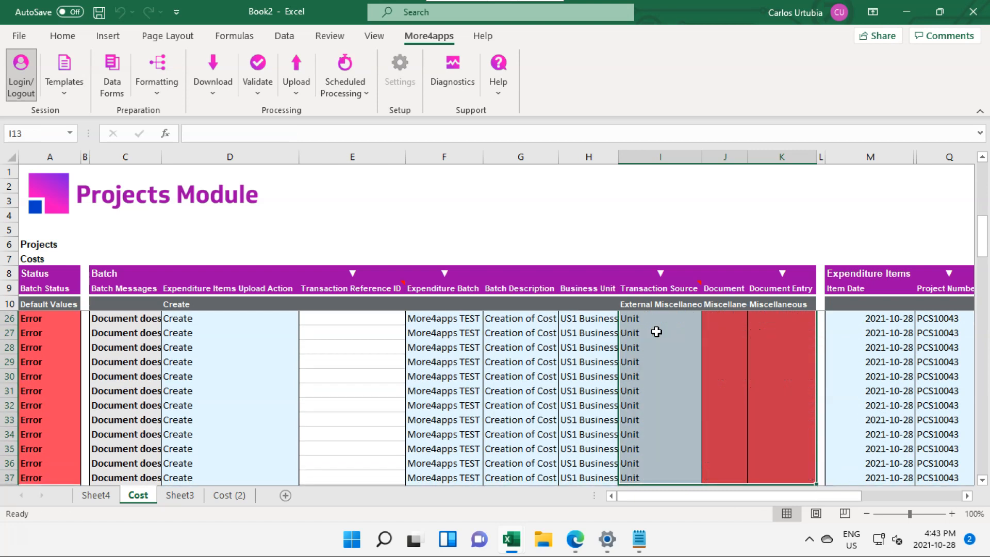
Review the cleared cells down past the last cost line and return to the Expenditure Items Upload Action in row 13.
{"action": "left_click", "coordinate": [656, 331]}
{"action": "key", "text": "Down"}
{"action": "key", "text": "Down"}
{"action": "key", "text": "Down"}
{"action": "key", "text": "Down"}
{"action": "key", "text": "Down"}
{"action": "key", "text": "Down"}
{"action": "key", "text": "Down"}
{"action": "key", "text": "Down"}
{"action": "key", "text": "Down"}
{"action": "key", "text": "Down"}
{"action": "key", "text": "Down"}
{"action": "key", "text": "Down"}
{"action": "key", "text": "Down"}
{"action": "key", "text": "Down"}
{"action": "key", "text": "Down"}
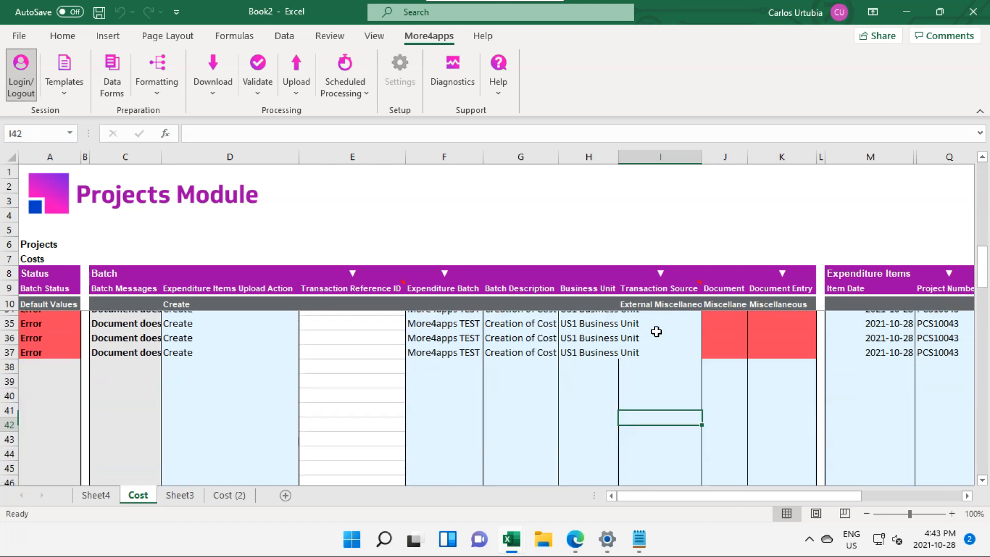
{"action": "key", "text": "Page_Down"}
{"action": "key", "text": "Page_Up"}
{"action": "key", "text": "Page_Up"}
{"action": "key", "text": "Page_Up"}
{"action": "key", "text": "Page_Up"}
{"action": "key", "text": "Up"}
{"action": "key", "text": "Up"}
{"action": "key", "text": "Left"}
{"action": "key", "text": "Left"}
{"action": "key", "text": "Left"}
{"action": "key", "text": "Left"}
{"action": "key", "text": "Left"}
{"action": "key", "text": "Left"}
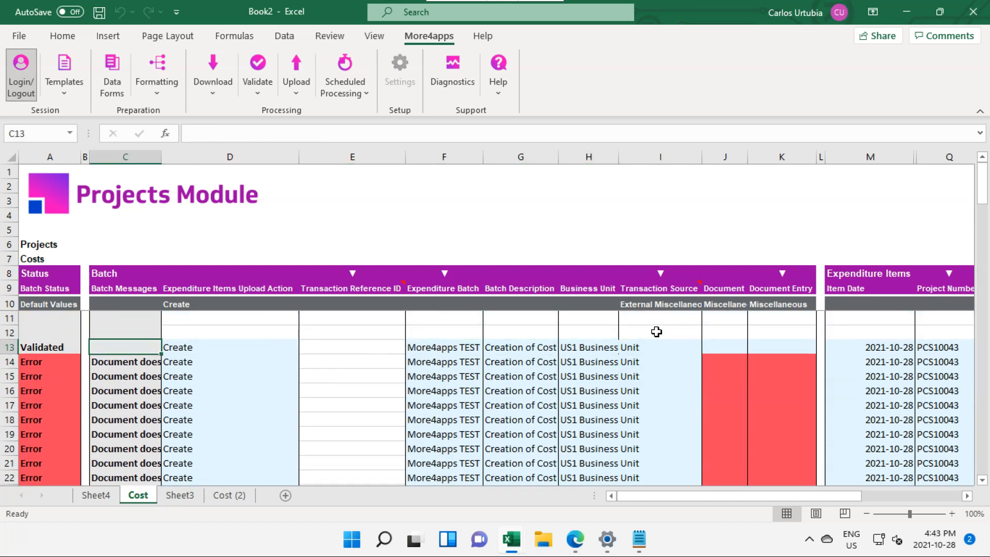
{"action": "key", "text": "Right"}
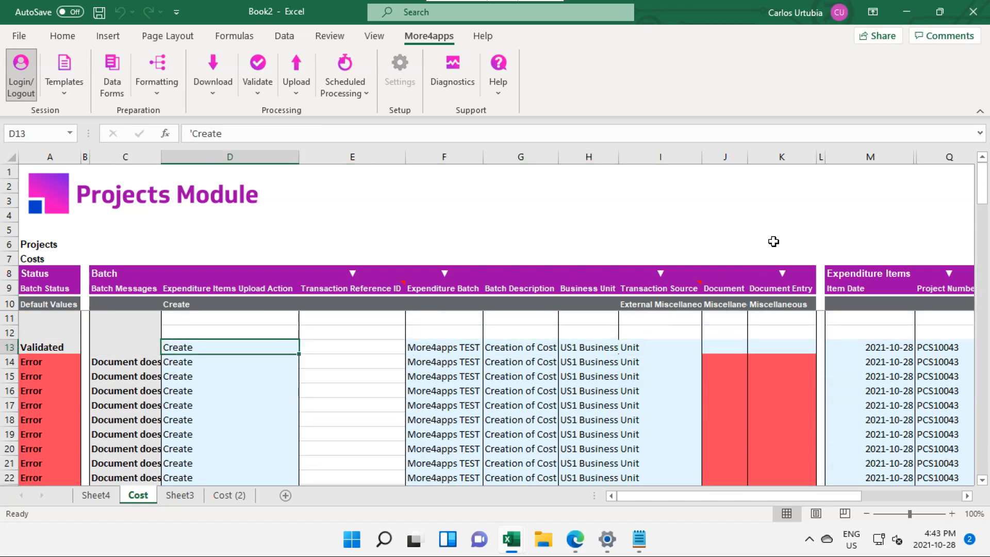
Validate and upload every cost line again with Upload All, and dismiss the processing notice.
{"action": "left_click", "coordinate": [297, 76]}
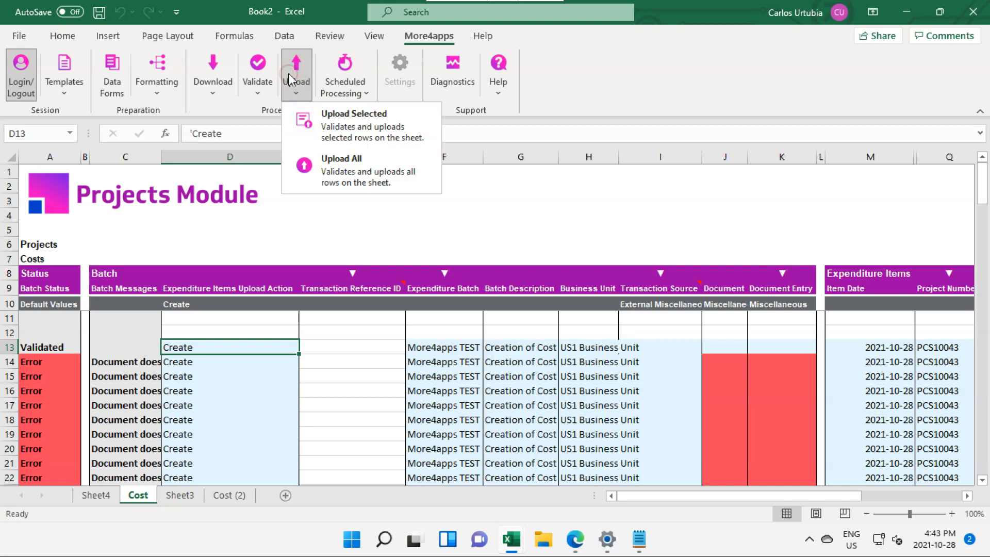
{"action": "left_click", "coordinate": [336, 166]}
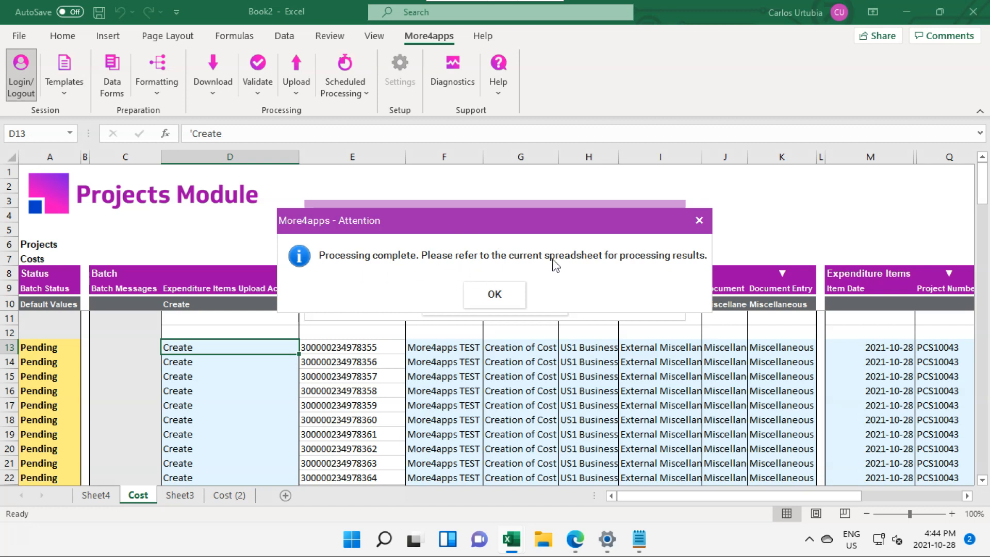
{"action": "left_click", "coordinate": [496, 295]}
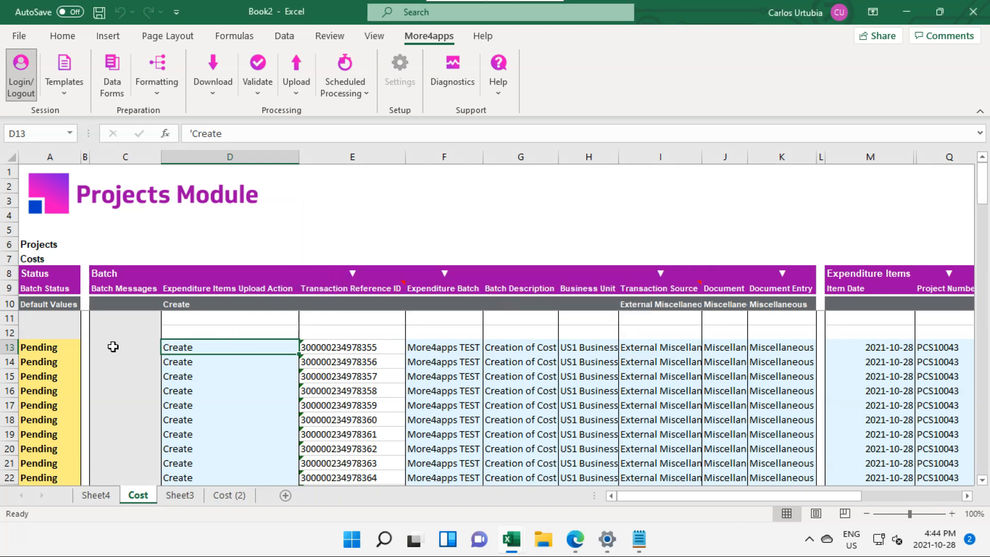
Copy the Expenditure Batch name "More4apps TEST Upload Cost" from row 37 into row 39 as a download criterion.
{"action": "scroll", "coordinate": [299, 370], "scroll_direction": "down", "scroll_amount": 4}
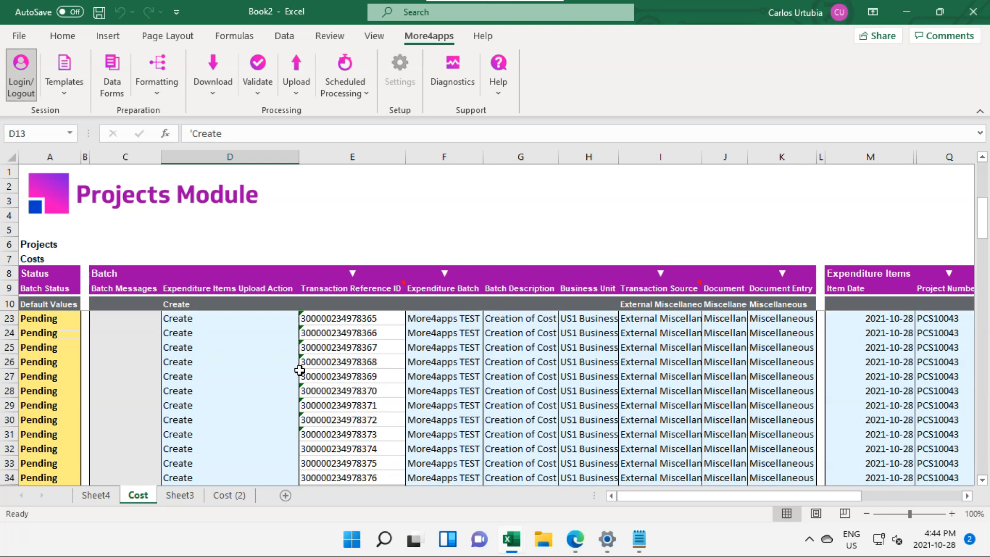
{"action": "scroll", "coordinate": [300, 370], "scroll_direction": "down", "scroll_amount": 5}
{"action": "scroll", "coordinate": [300, 371], "scroll_direction": "up", "scroll_amount": 2}
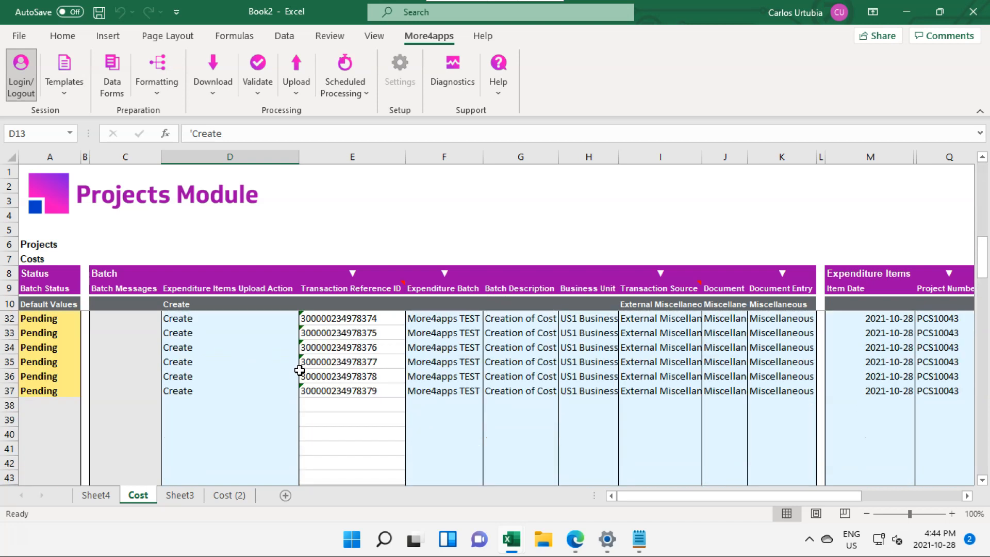
{"action": "left_click", "coordinate": [322, 424]}
{"action": "left_click", "coordinate": [438, 390]}
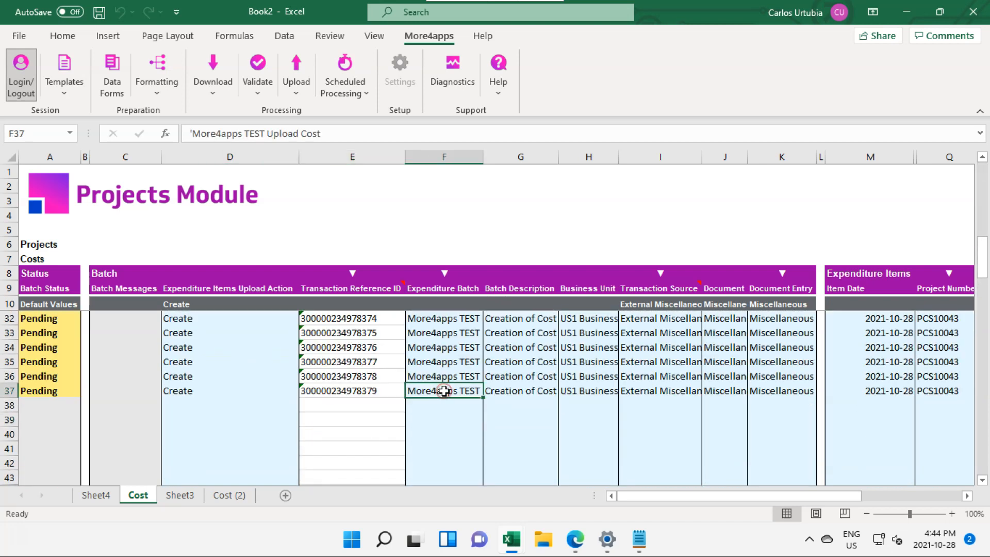
{"action": "key", "text": "ctrl+x"}
{"action": "key", "text": "Down"}
{"action": "key", "text": "Down"}
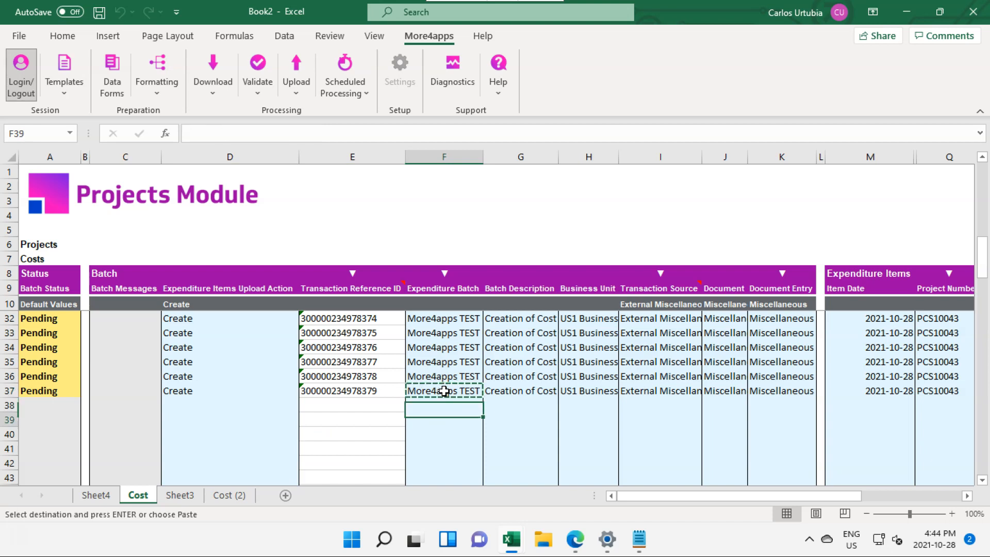
{"action": "key", "text": "ctrl+v"}
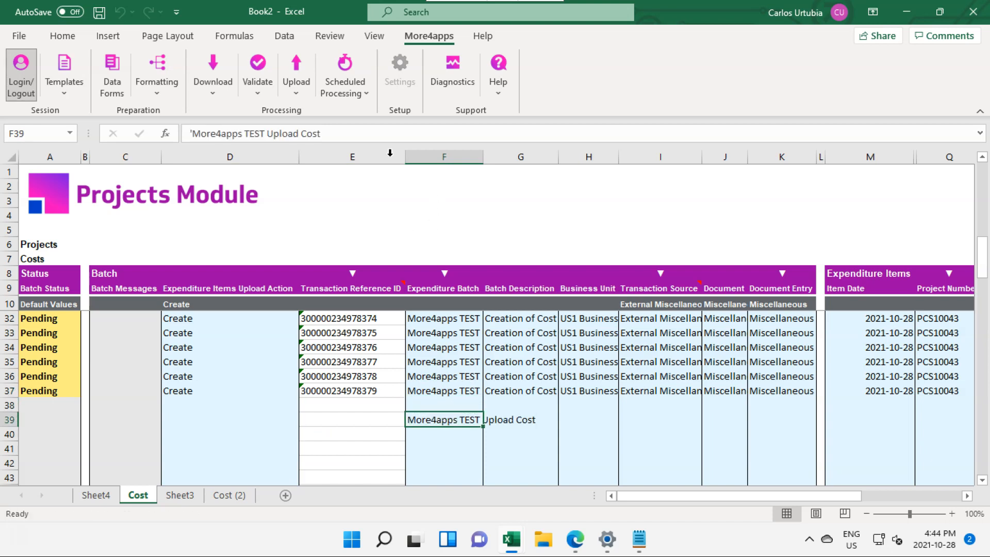
Download the batch's records with Download Via Sheet using the row 39 criterion, and clear the download criteria.
{"action": "left_click", "coordinate": [213, 85]}
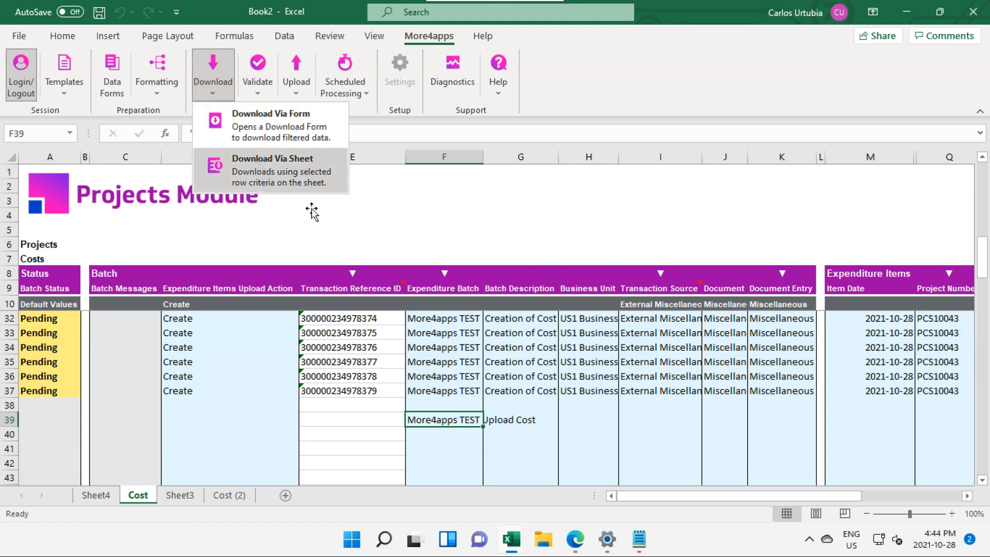
{"action": "left_click", "coordinate": [283, 178]}
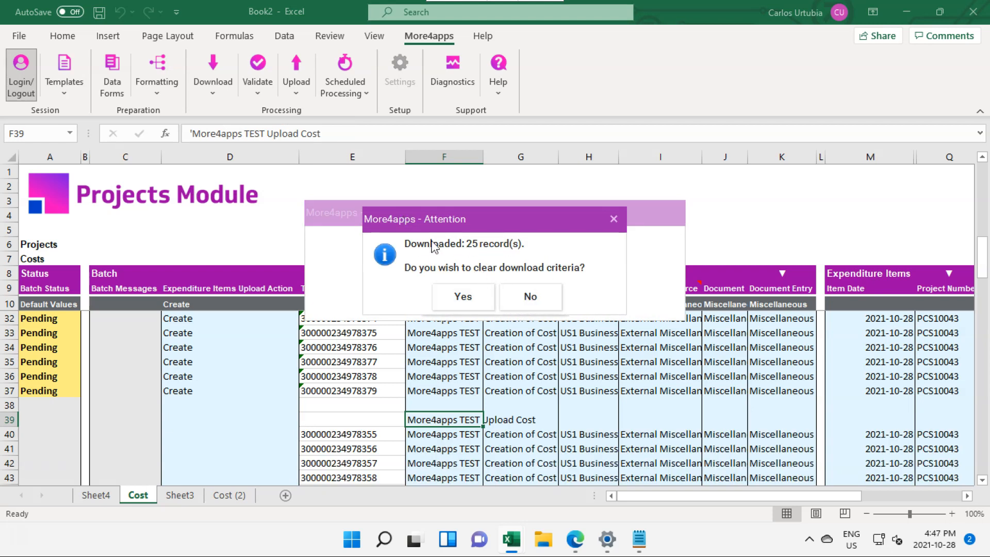
{"action": "left_click", "coordinate": [470, 305]}
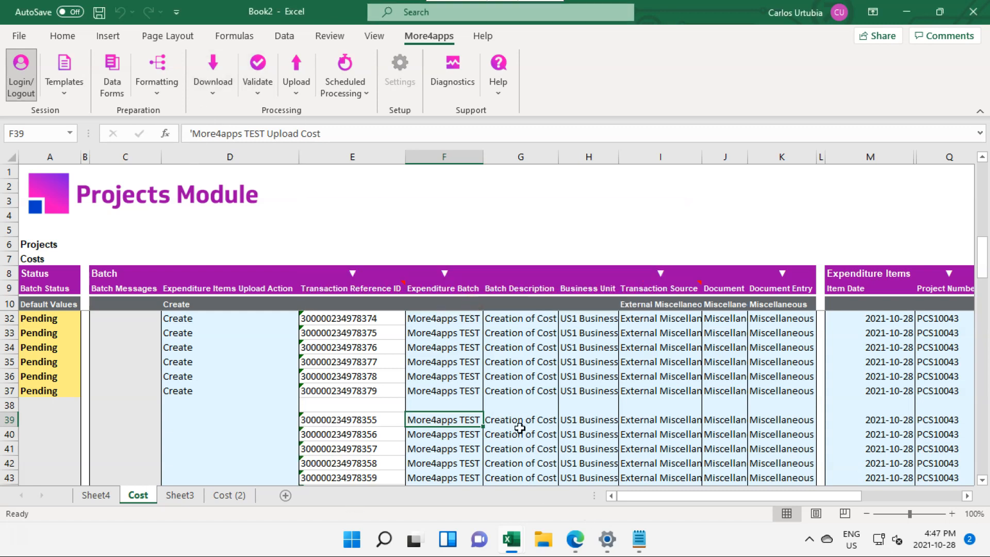
{"action": "scroll", "coordinate": [702, 408], "scroll_direction": "down", "scroll_amount": 8}
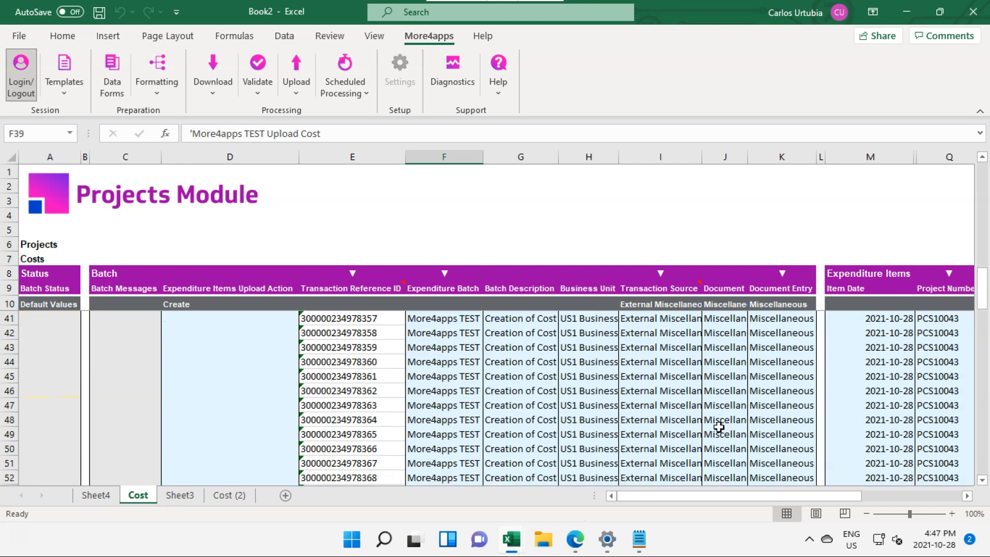
{"action": "scroll", "coordinate": [719, 427], "scroll_direction": "up", "scroll_amount": 9}
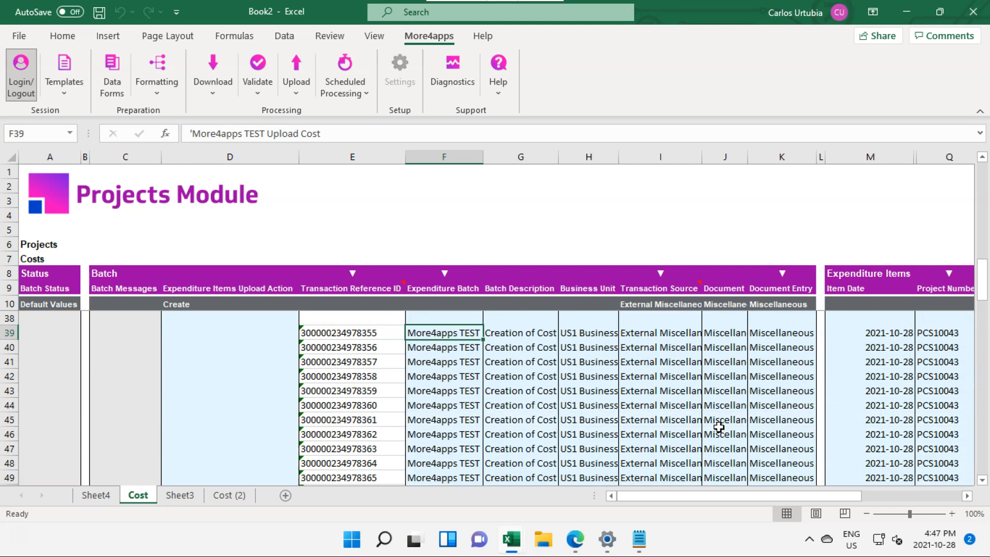
{"action": "scroll", "coordinate": [719, 427], "scroll_direction": "up", "scroll_amount": 3}
{"action": "scroll", "coordinate": [719, 427], "scroll_direction": "down", "scroll_amount": 5}
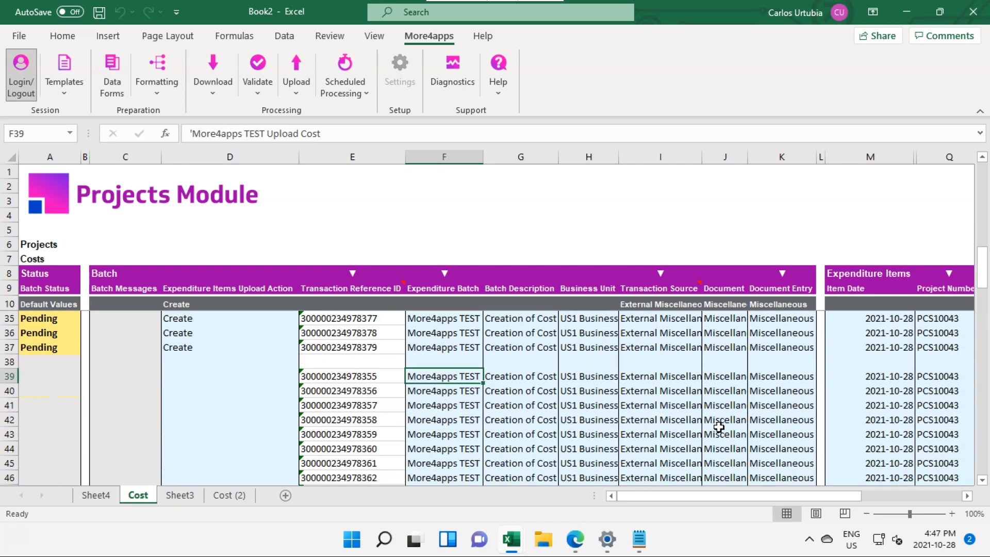